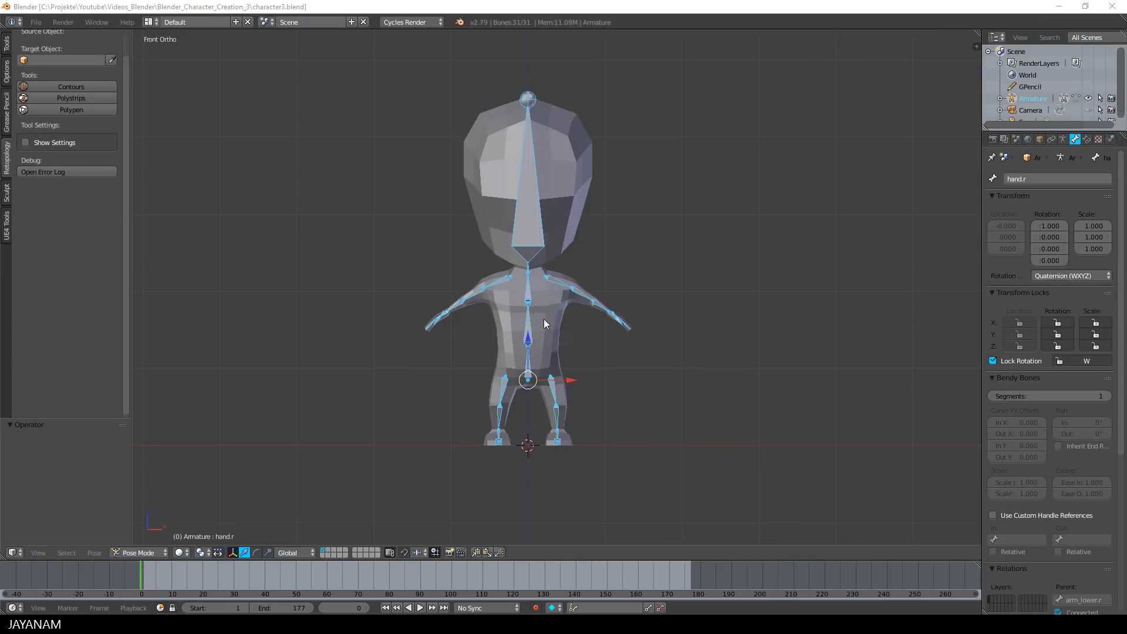
Step: Create a new pose library for the armature named PoseLib_Char
left_click(1063, 139)
left_click_drag(1012, 195, 1017, 368)
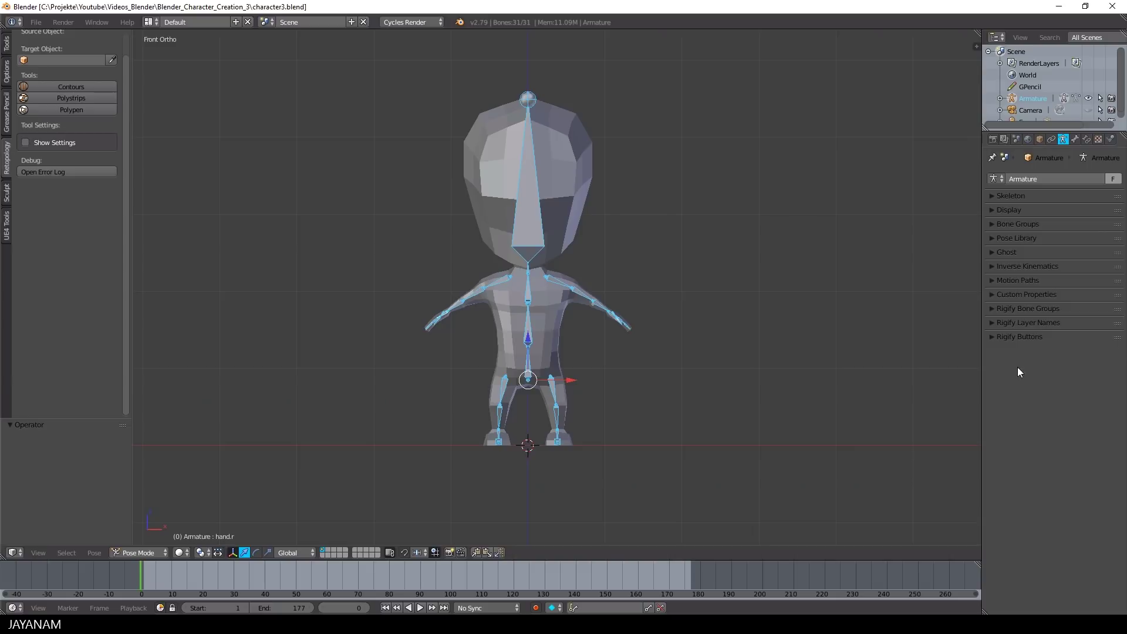
left_click(1022, 239)
left_click(1024, 256)
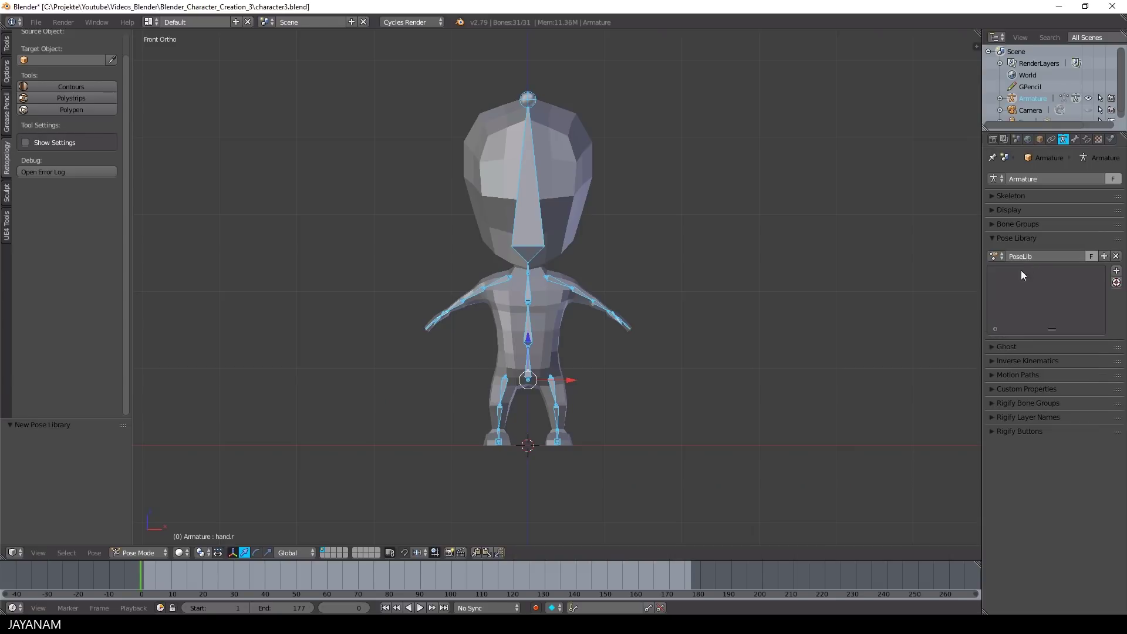
type("_Char")
key("Return")
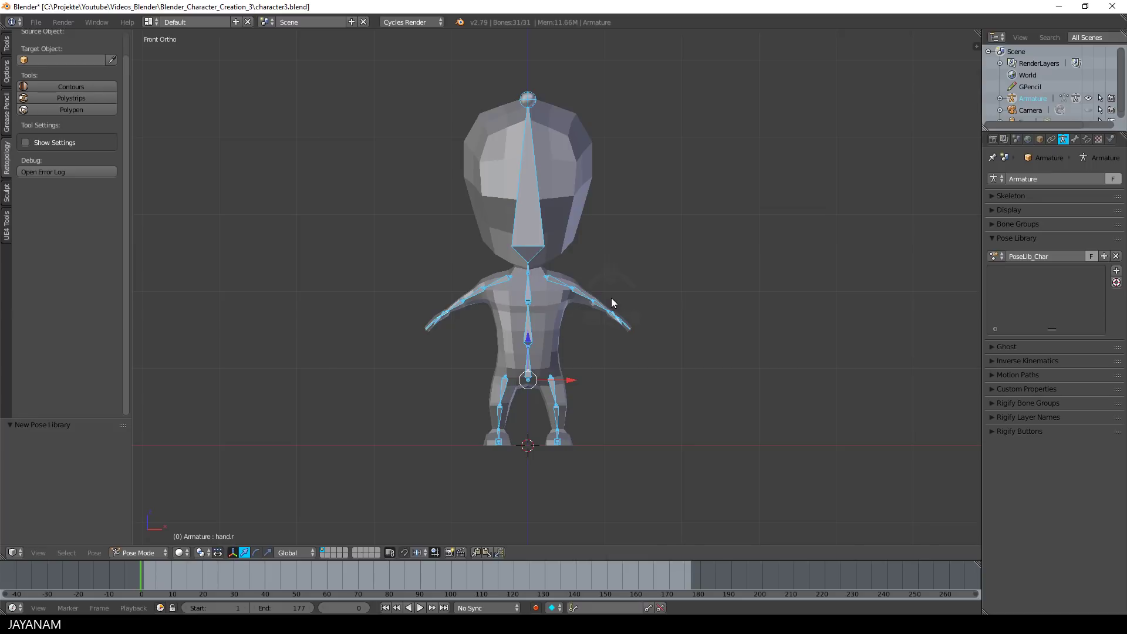
Step: Store the current pose in the library as T-Pose
left_click(1116, 270)
left_click(1079, 273)
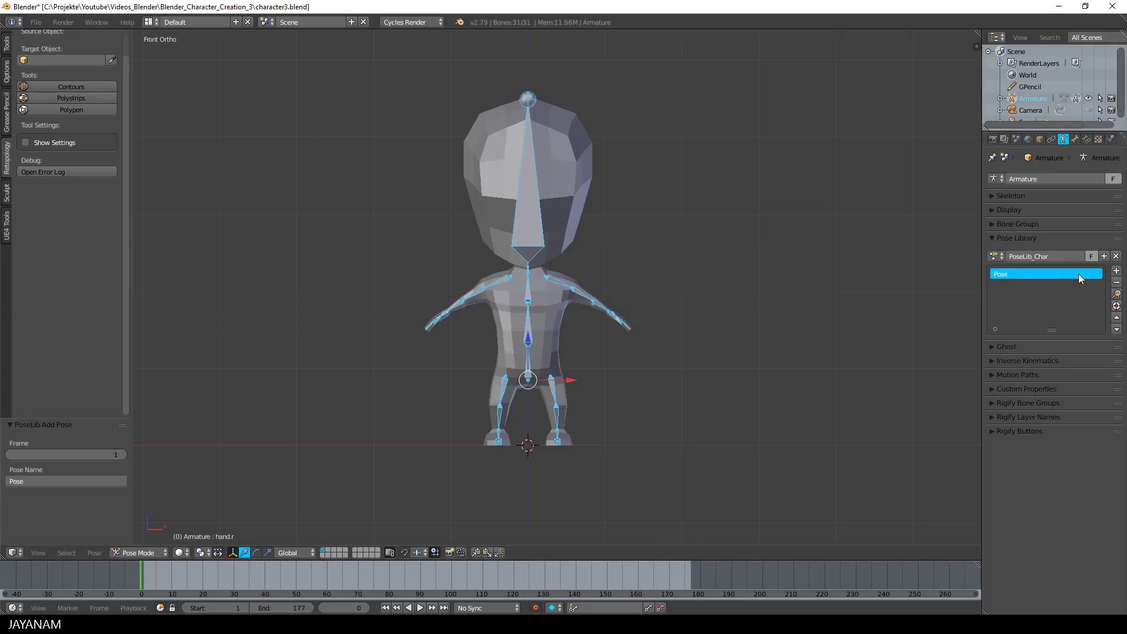
key("Return")
type("-")
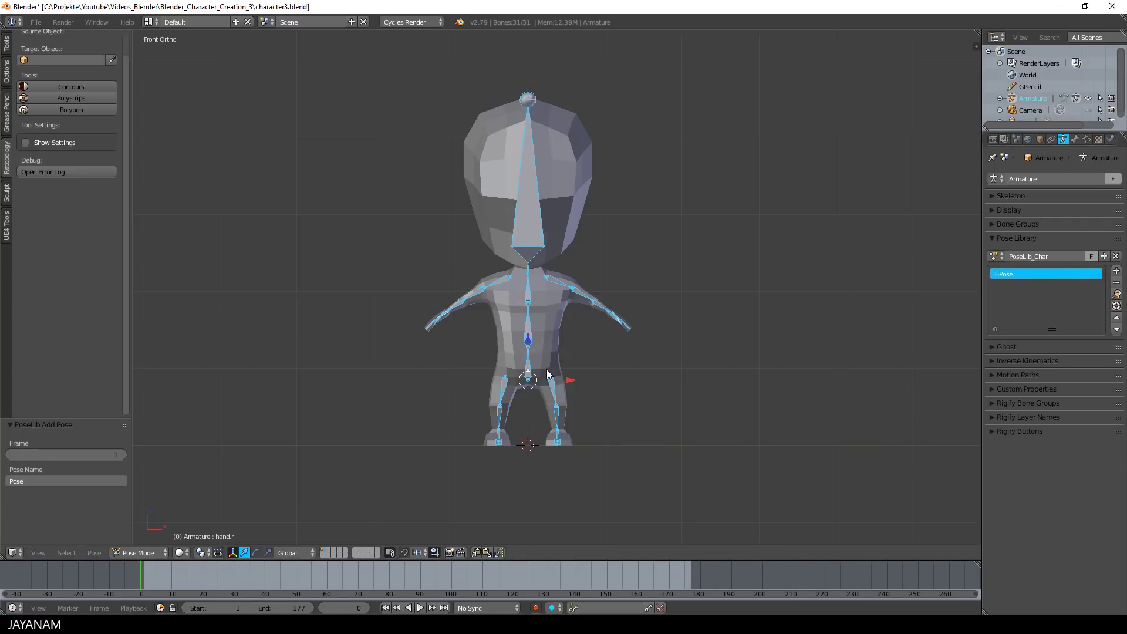
Step: Lower the left arm by rotating shoulder.l, arm.l and arm_lower.l
right_click(556, 280)
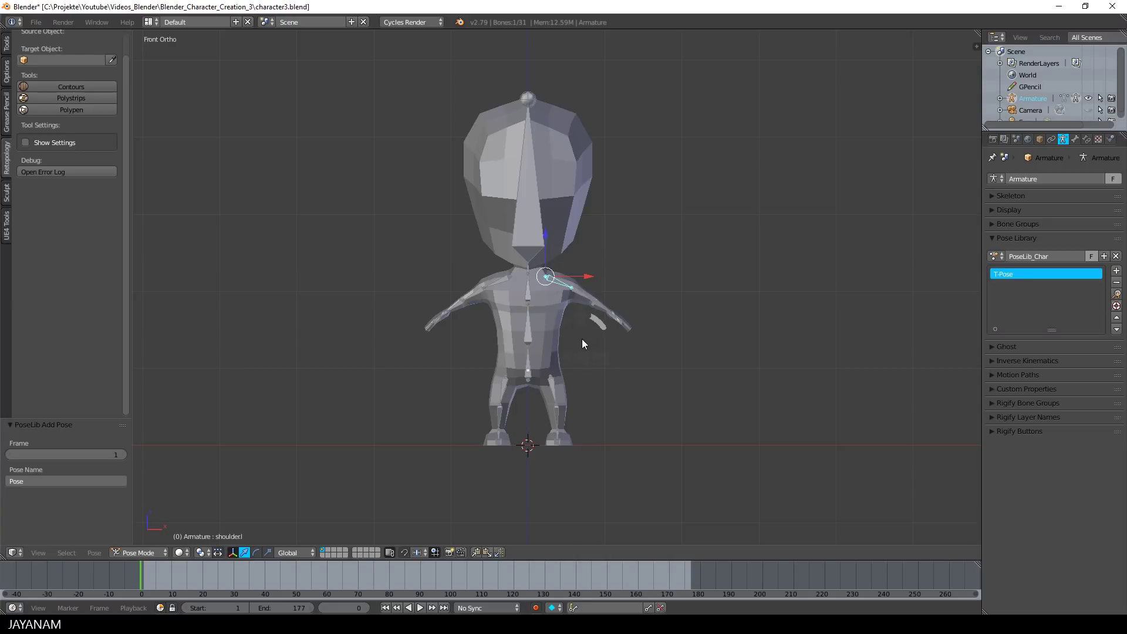
key("r")
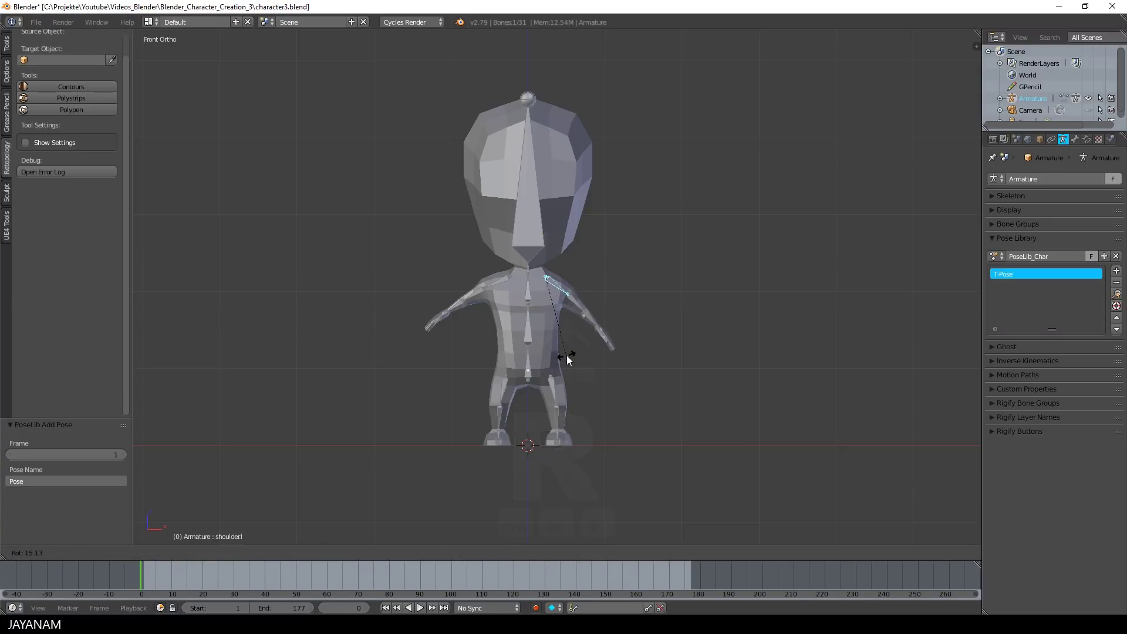
left_click(569, 359)
right_click(575, 311)
key("r")
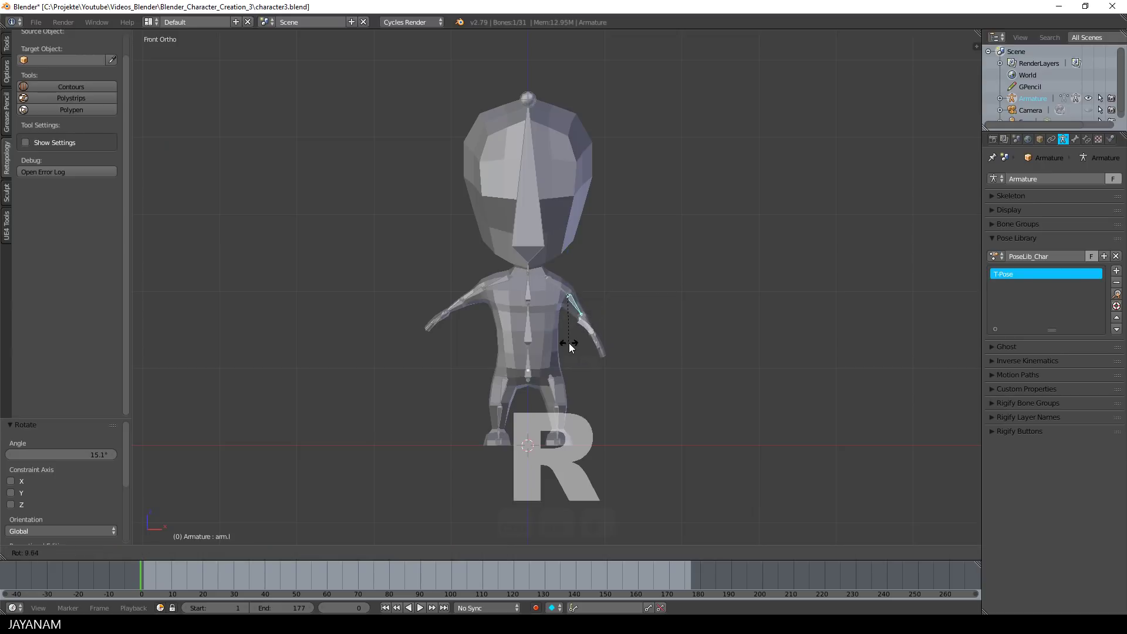
left_click(570, 344)
right_click(582, 327)
key("r")
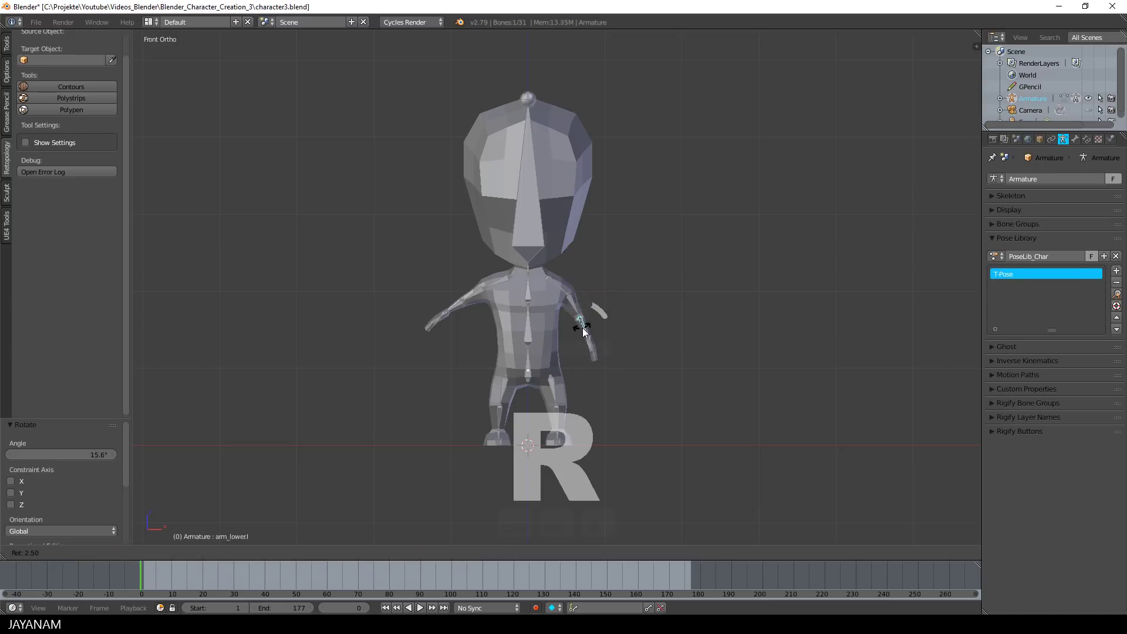
left_click(580, 321)
right_click(574, 304)
key("r")
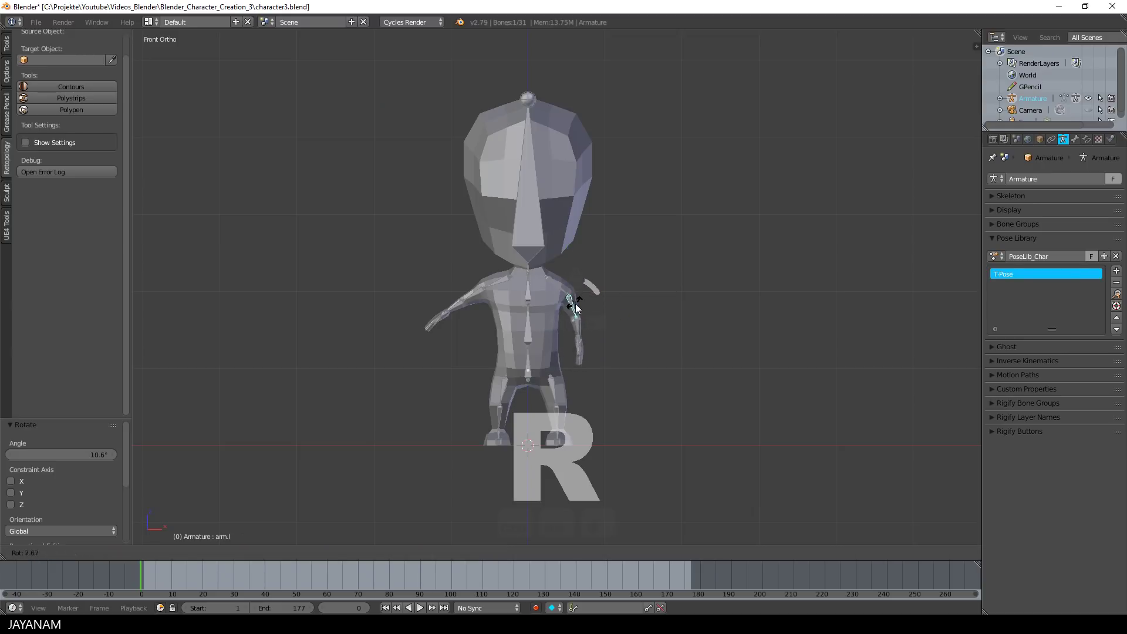
left_click(576, 309)
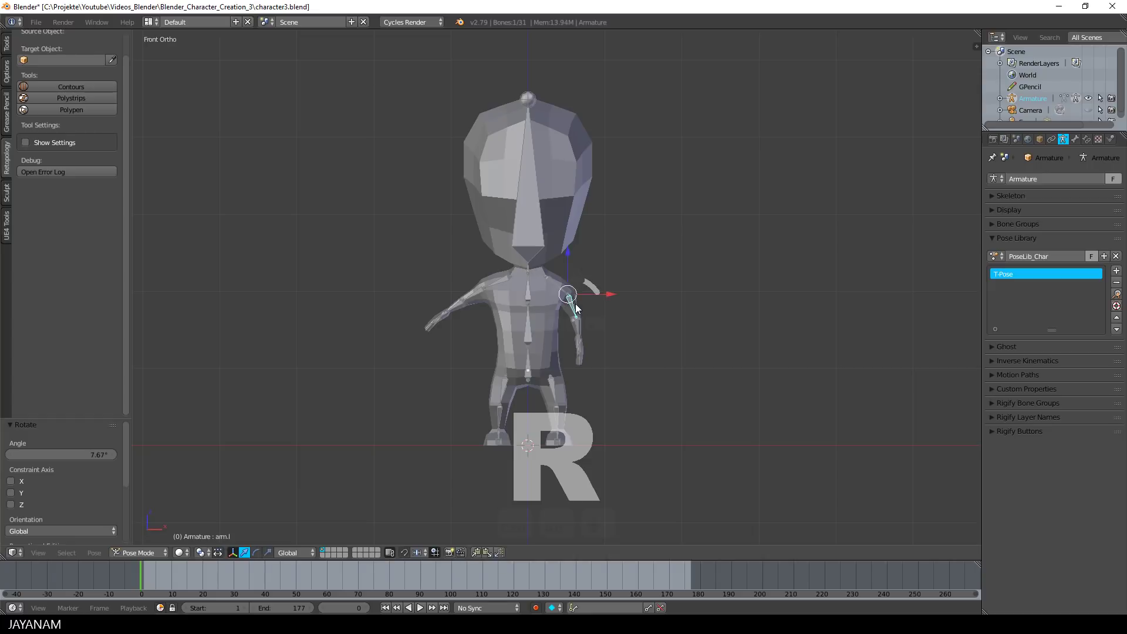
Step: Bend finger_lower.l, select the whole left arm chain and copy its pose
right_click(579, 362)
key("r")
left_click(579, 364)
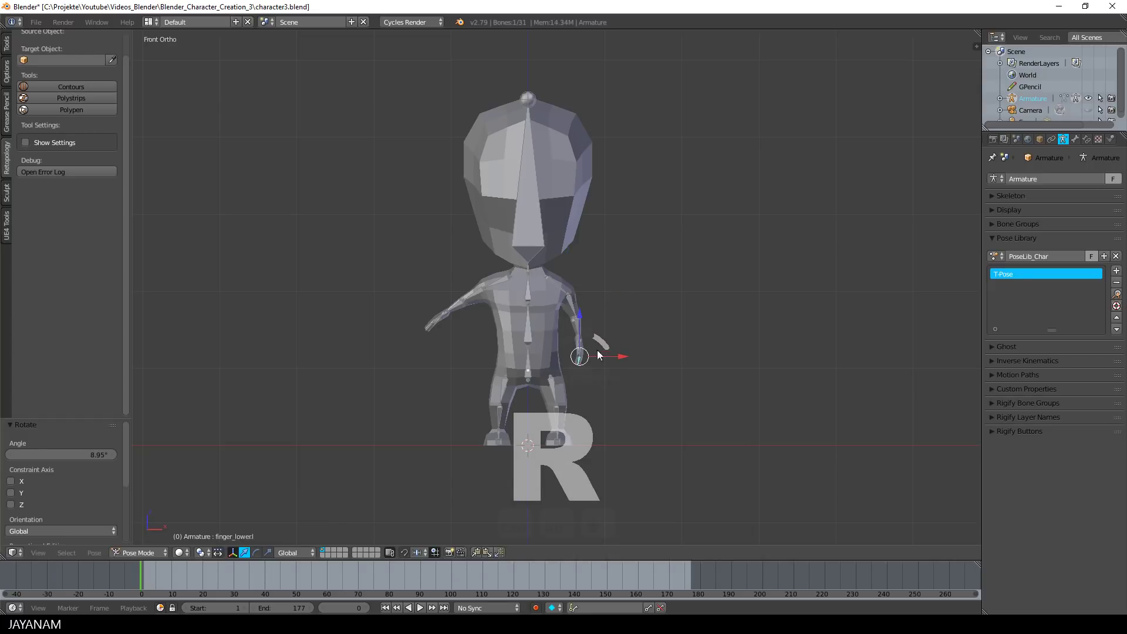
right_click(578, 328, "shift")
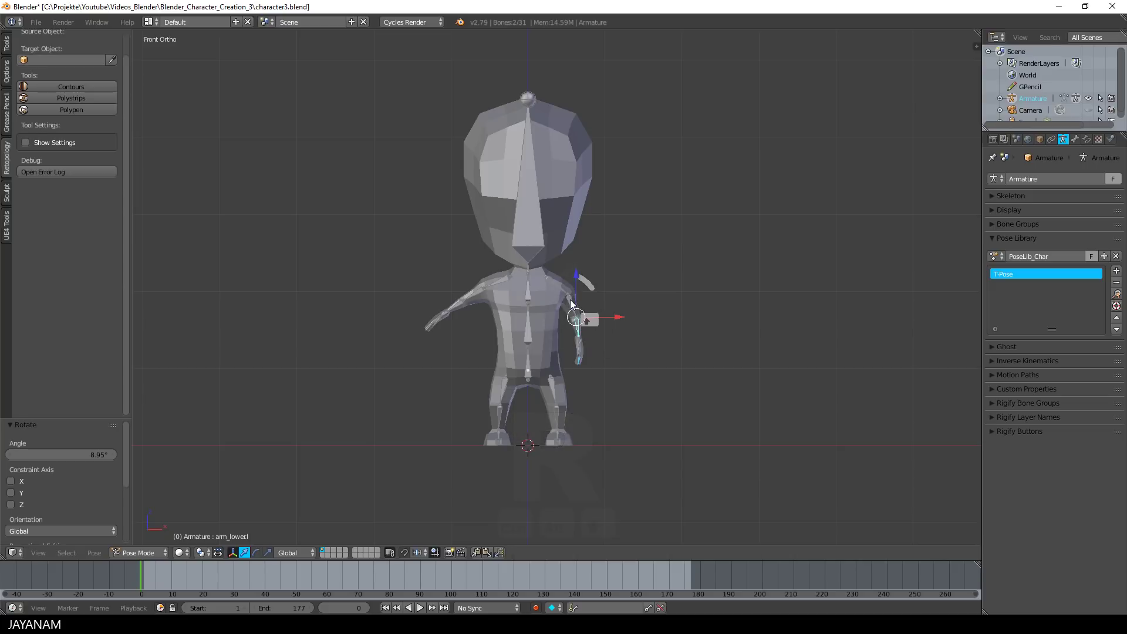
right_click(572, 302, "shift")
right_click(555, 283, "shift")
scroll(657, 294, "up", 2)
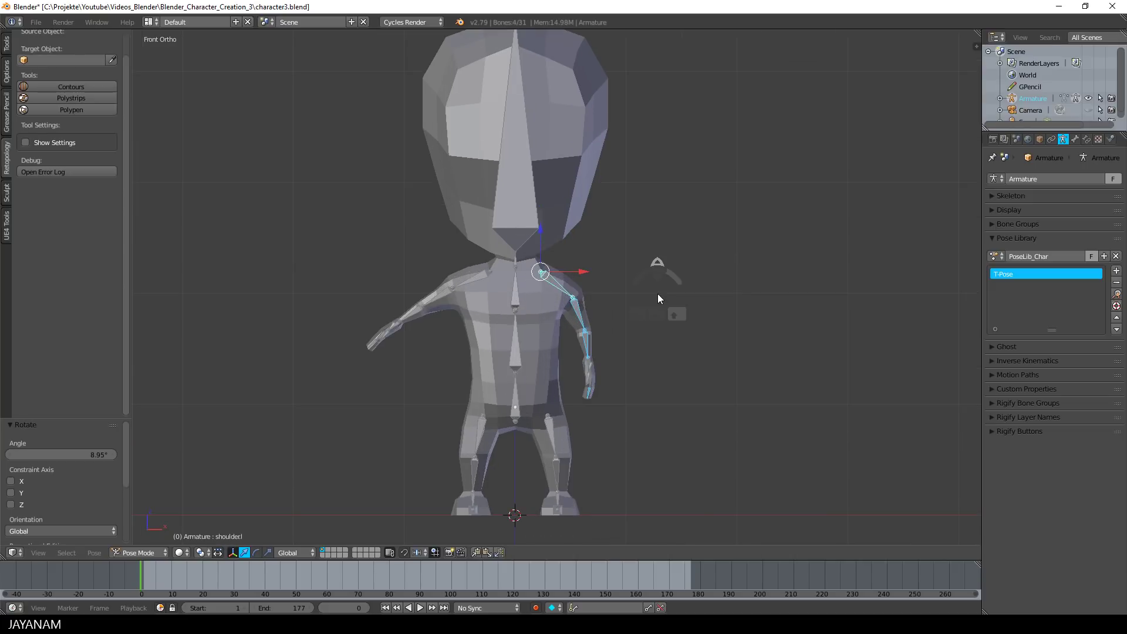
left_click(474, 552)
Step: Paste the left arm pose X-flipped onto the right arm, then try a chest rotation in side view
left_click(499, 553)
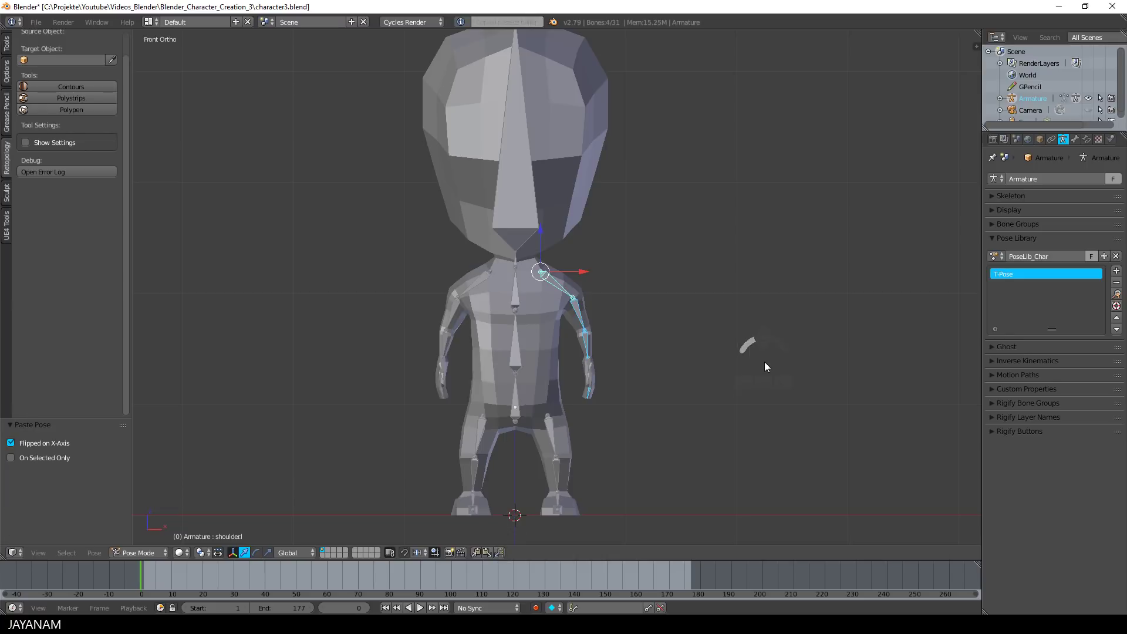
middle_click_drag(736, 340, 570, 320)
right_click(502, 293)
key("KP_3")
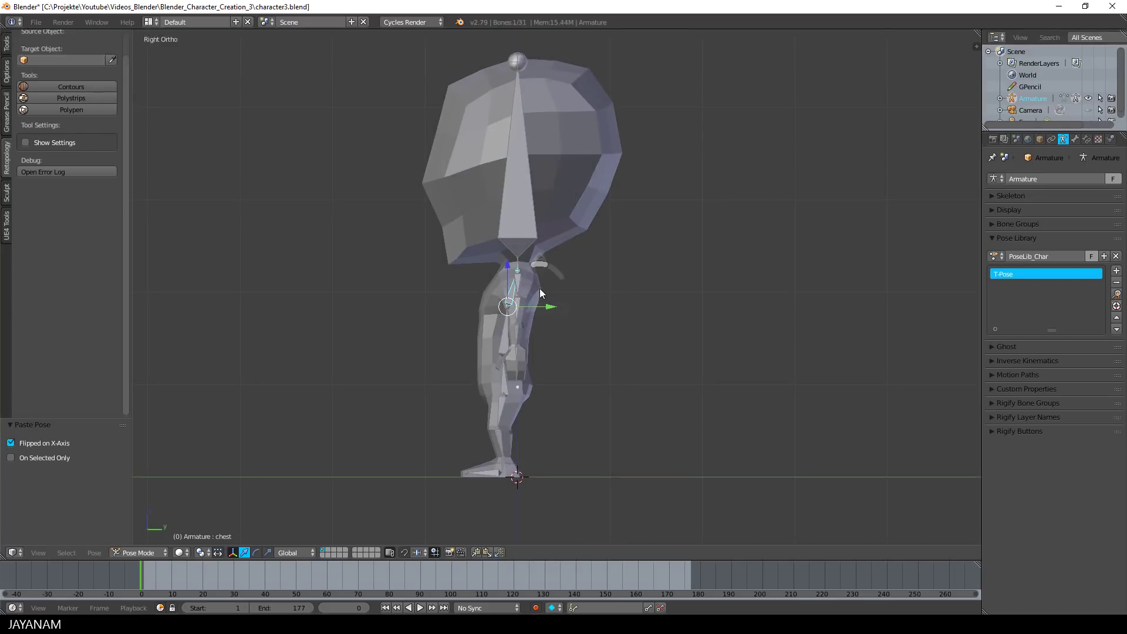
key("r")
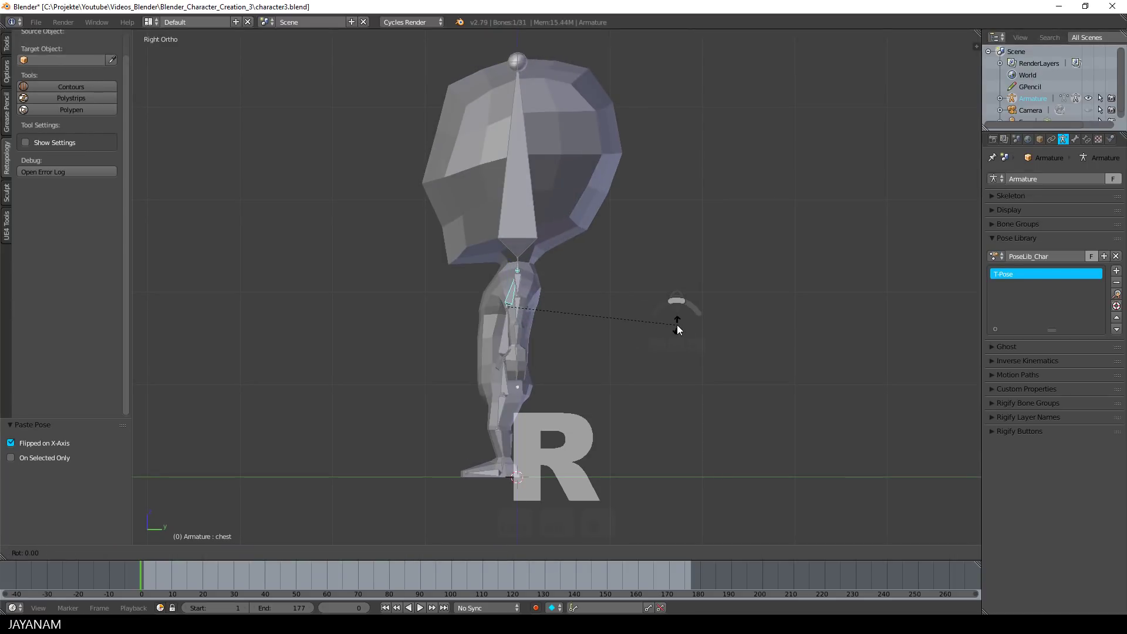
right_click(674, 316)
key("ctrl+z")
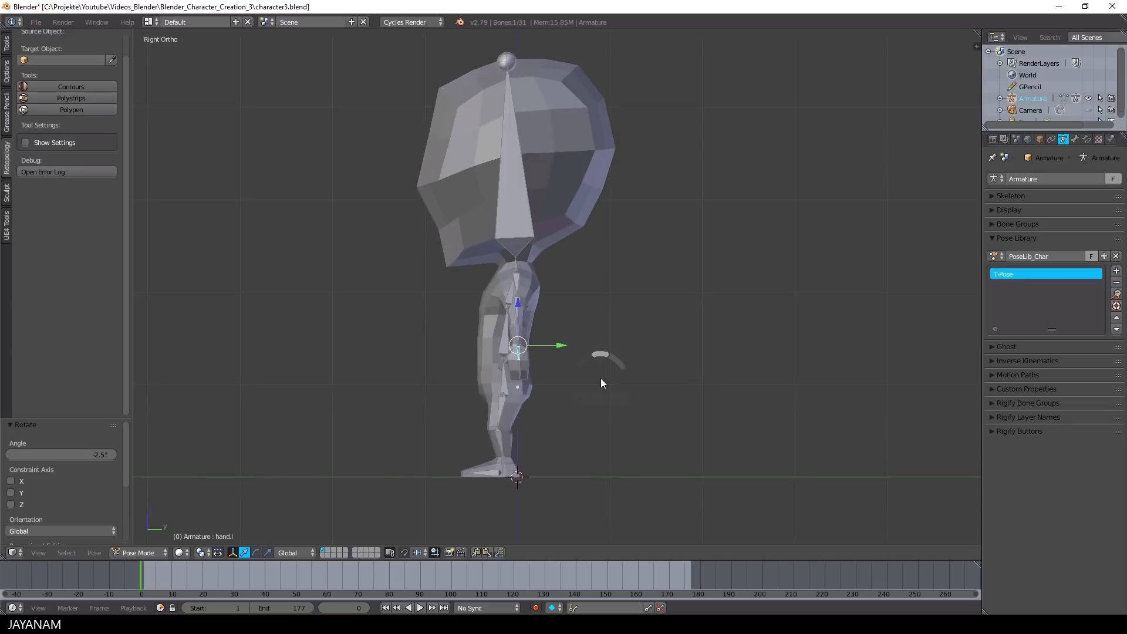
Step: Rotate arm_lower.l slightly in Right Ortho, then return to Front Ortho and select all bones
middle_click_drag(467, 371, 745, 341)
key("KP_3")
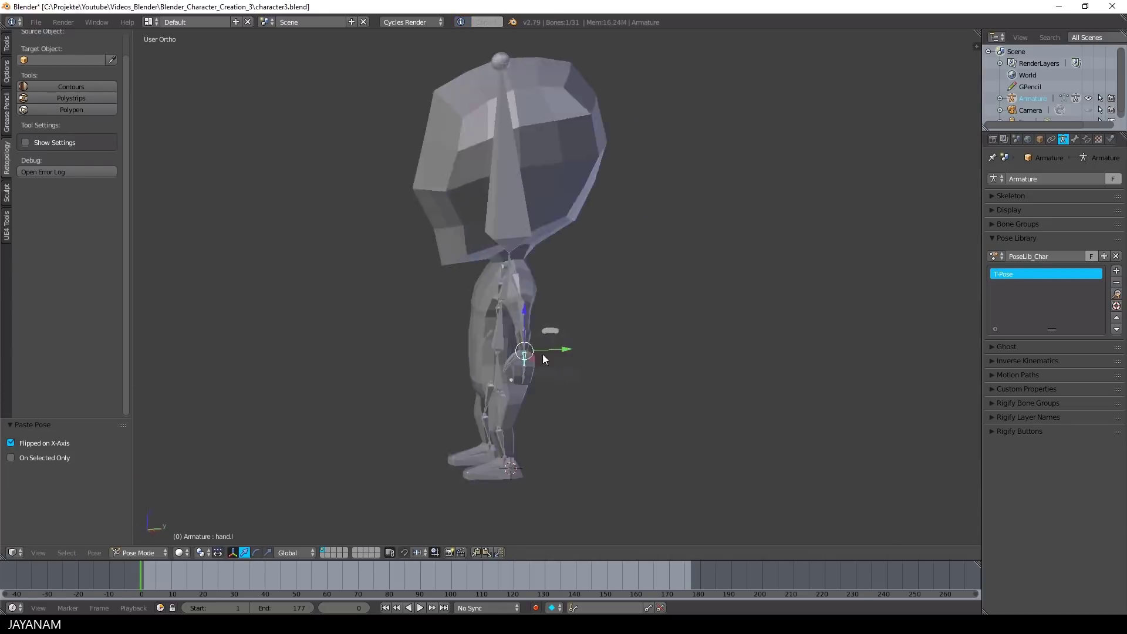
scroll(512, 317, "up", 2)
right_click(512, 316)
right_click(506, 343, "shift")
key("r")
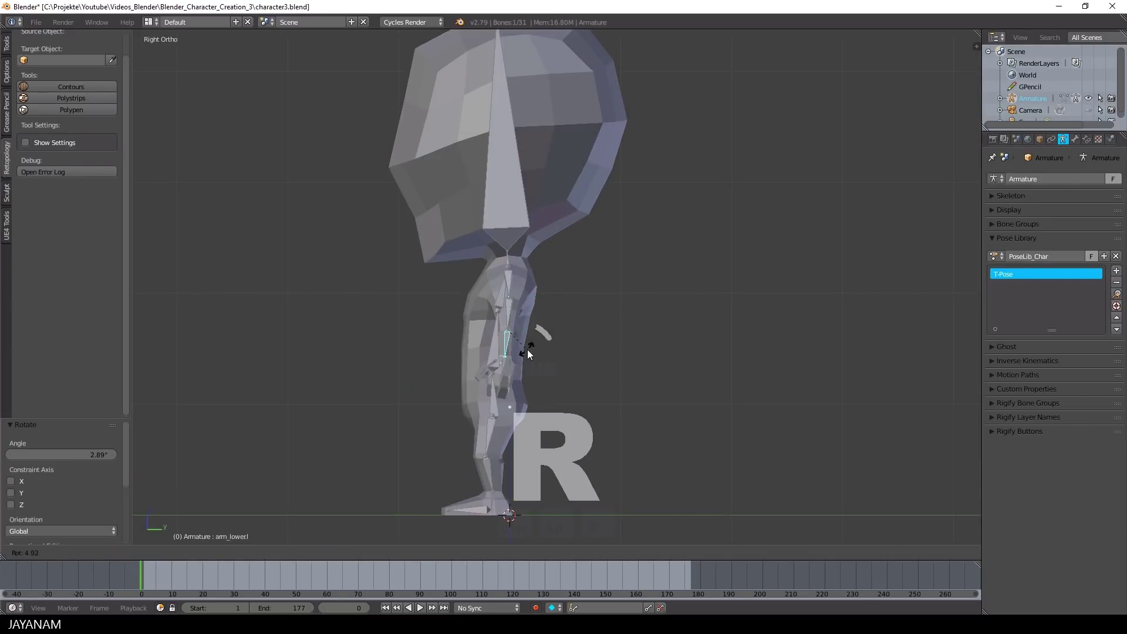
left_click(583, 354)
key("KP_1")
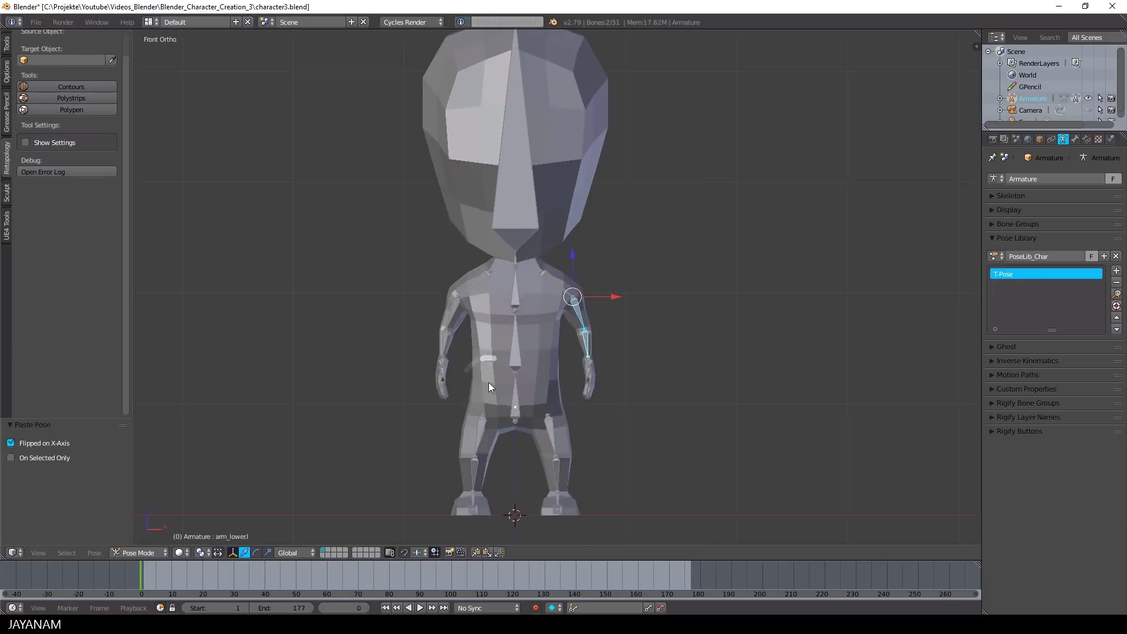
scroll(758, 351, "down", 2)
key("a")
key("a")
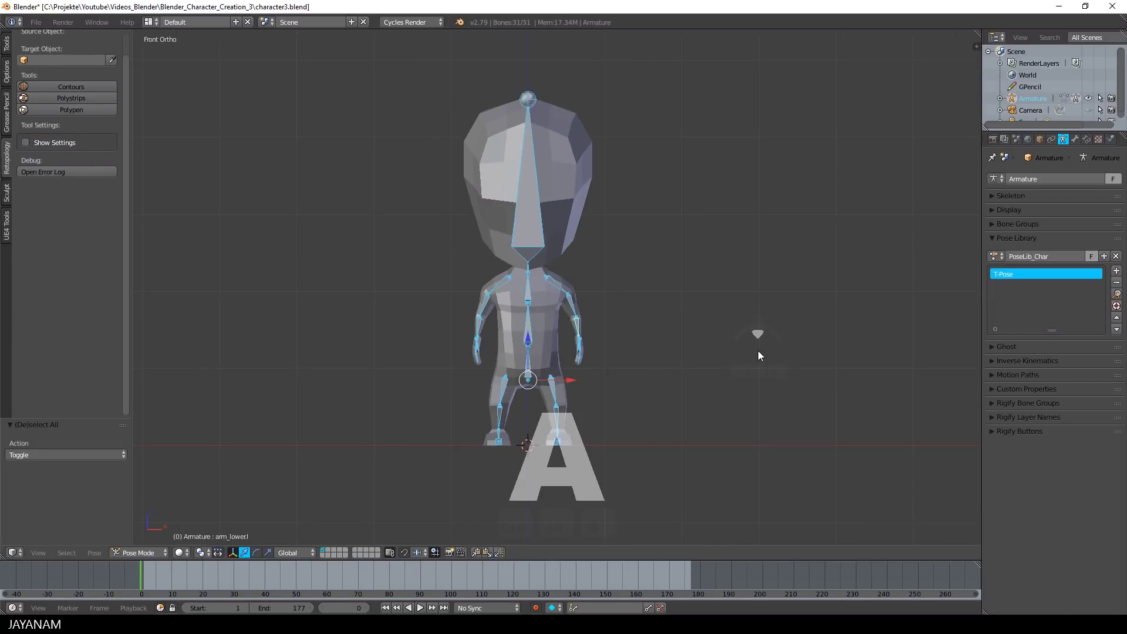
Step: Add a new pose to PoseLib_Char named Exhale
left_click(1116, 271)
left_click(1069, 270)
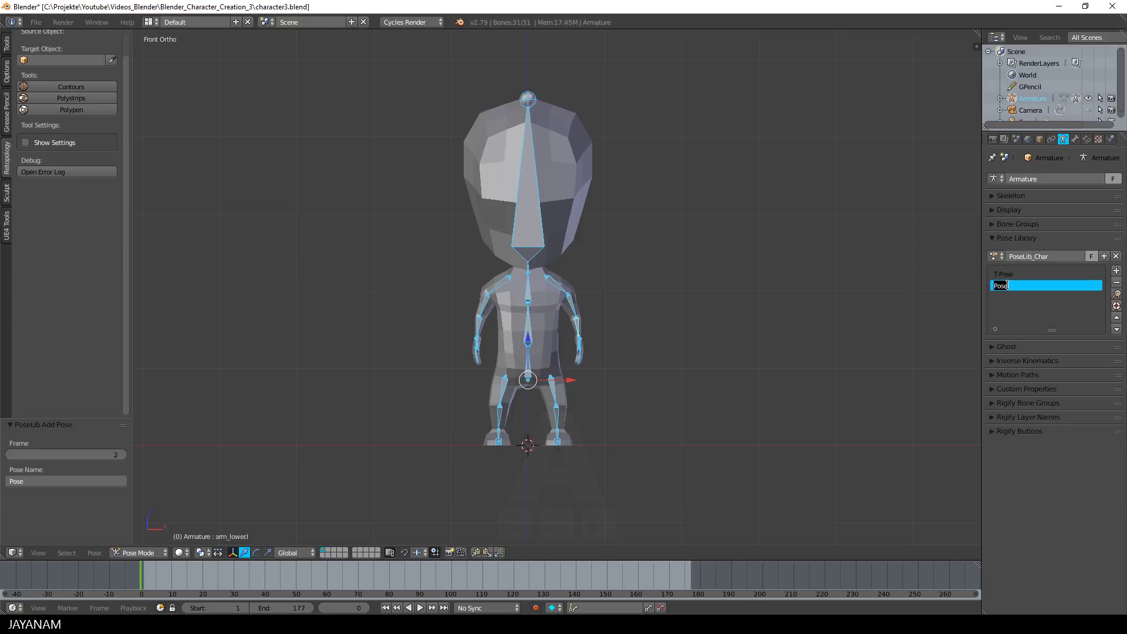
type("Exhale")
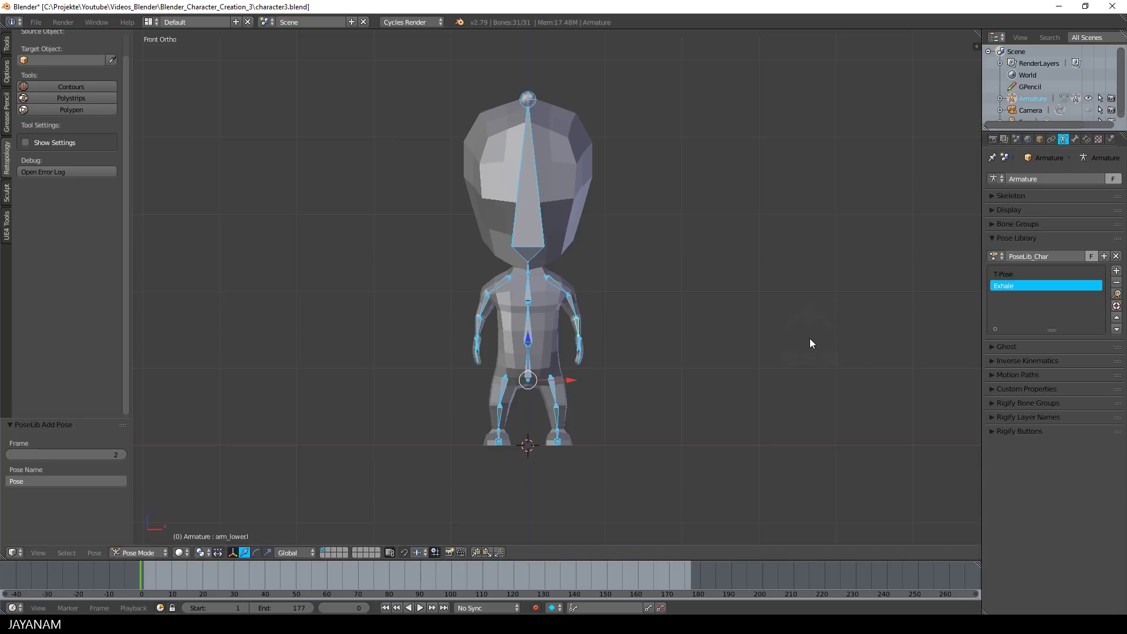
scroll(623, 351, "up", 2)
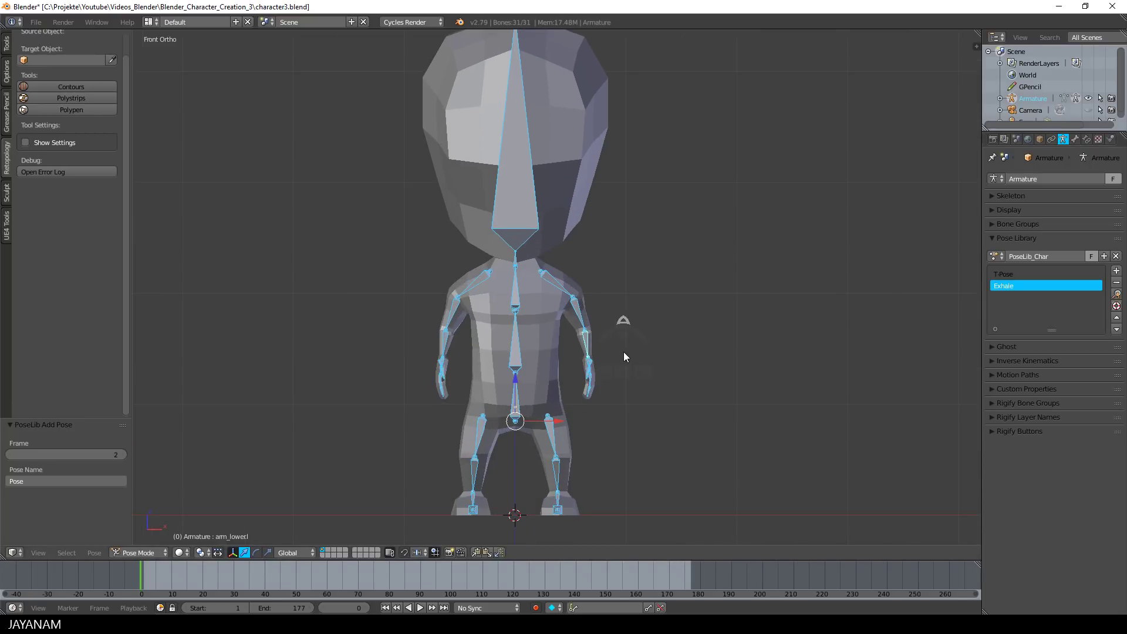
Step: Re-rotate shoulder.l and the left upper arm in front and side views, then mirror the arm pose to the right
right_click(555, 283)
key("r")
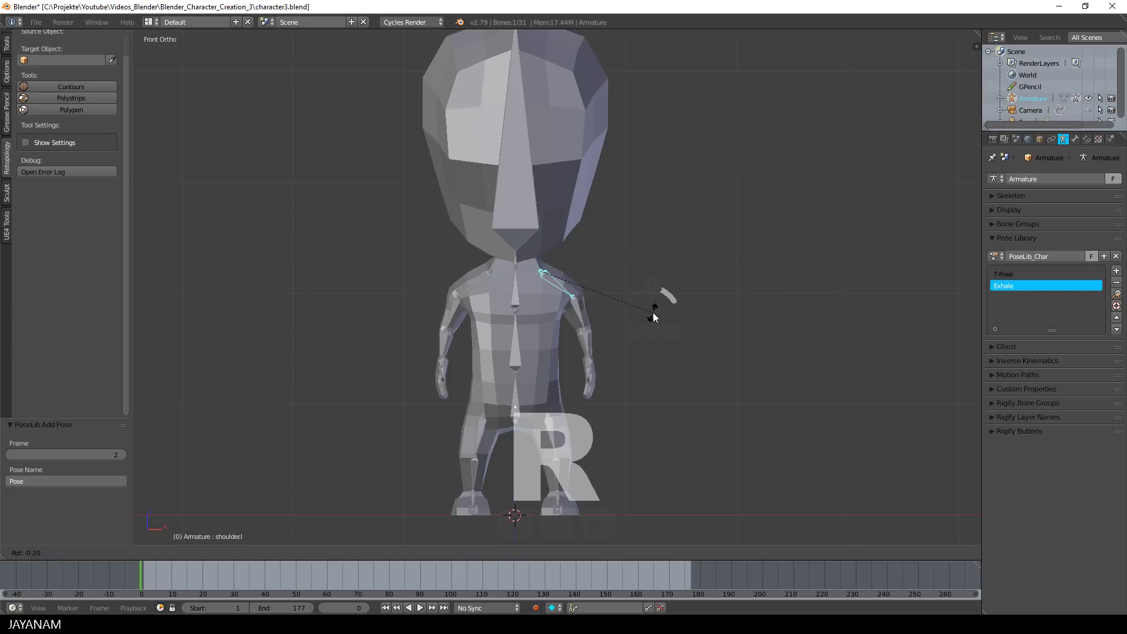
left_click(663, 309)
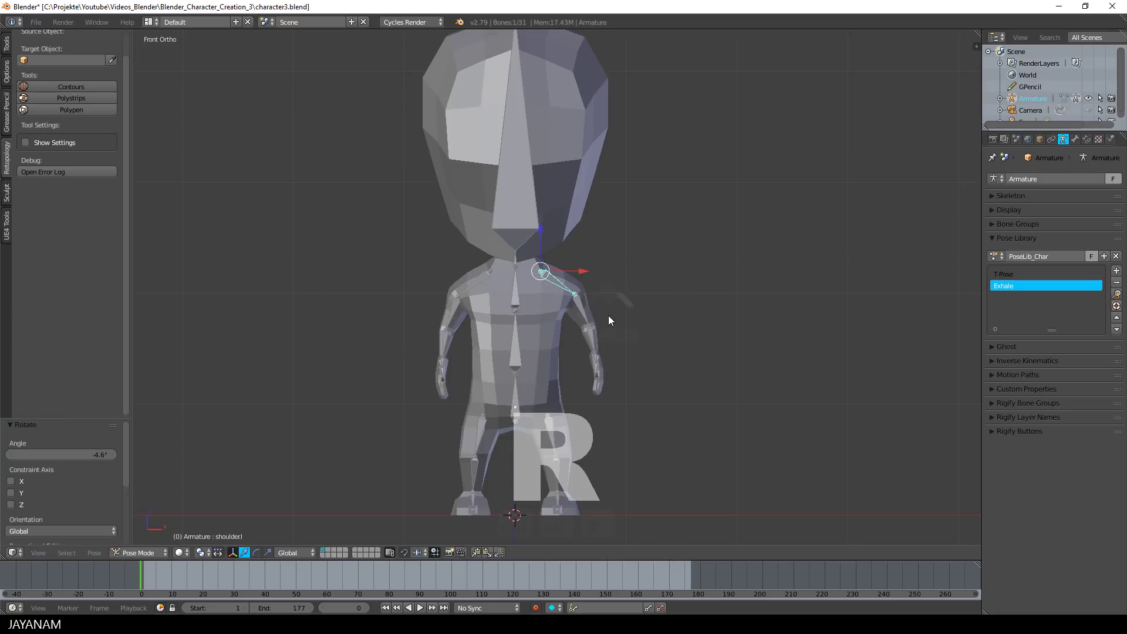
right_click(579, 309)
key("r")
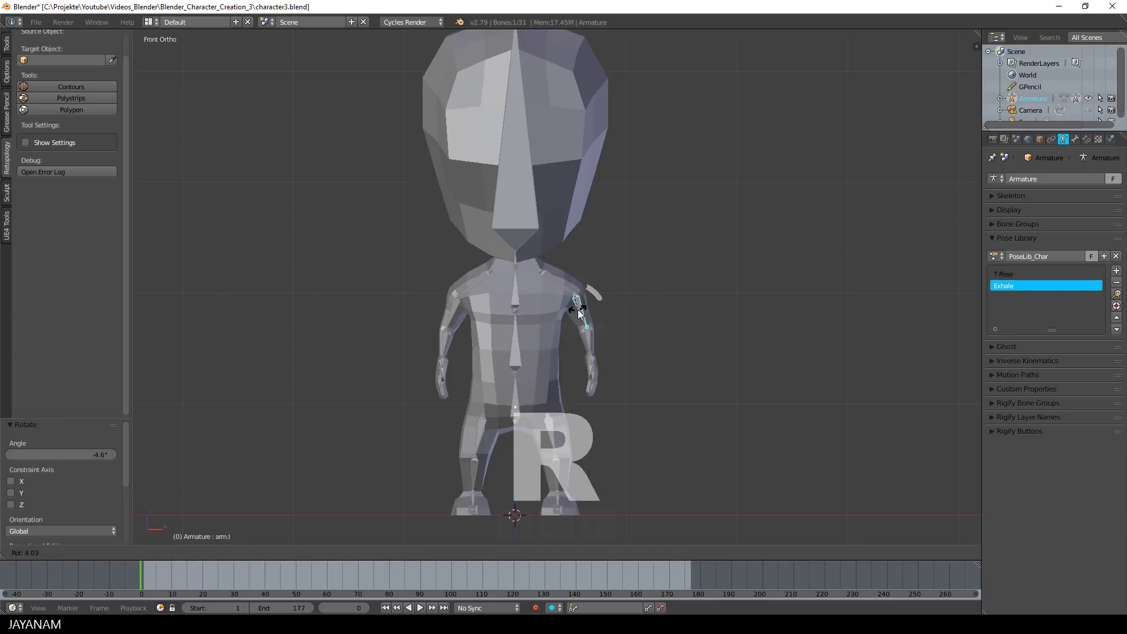
left_click(579, 309)
key("KP_3")
key("r")
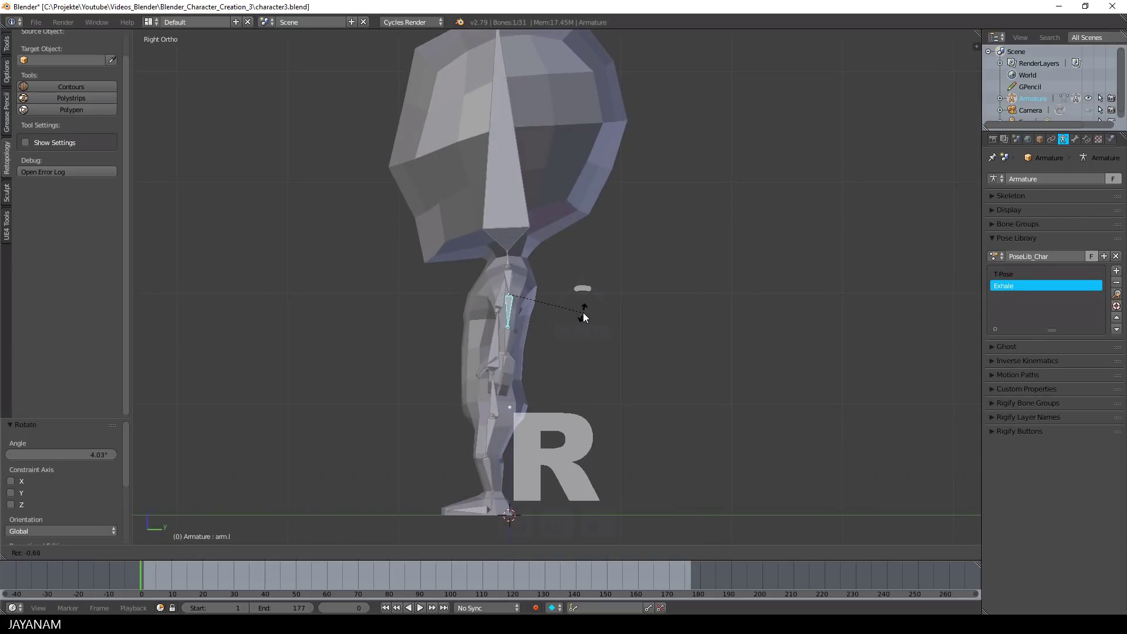
left_click(599, 305)
middle_click_drag(599, 304, 646, 302)
key("KP_1")
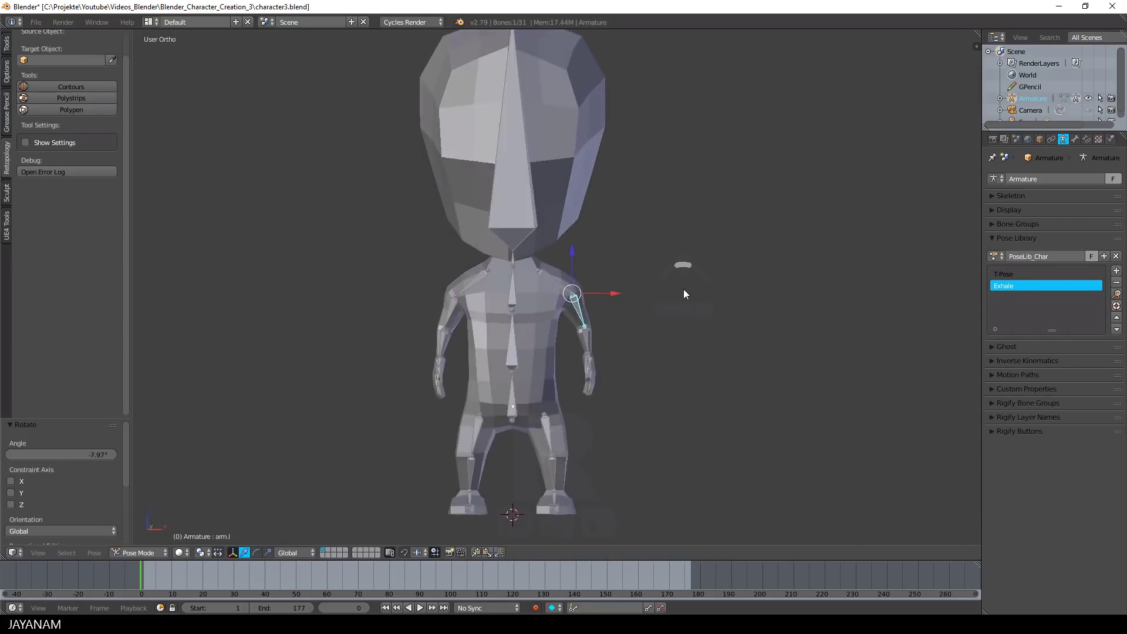
right_click(553, 283, "shift")
left_click(475, 552)
left_click(499, 553)
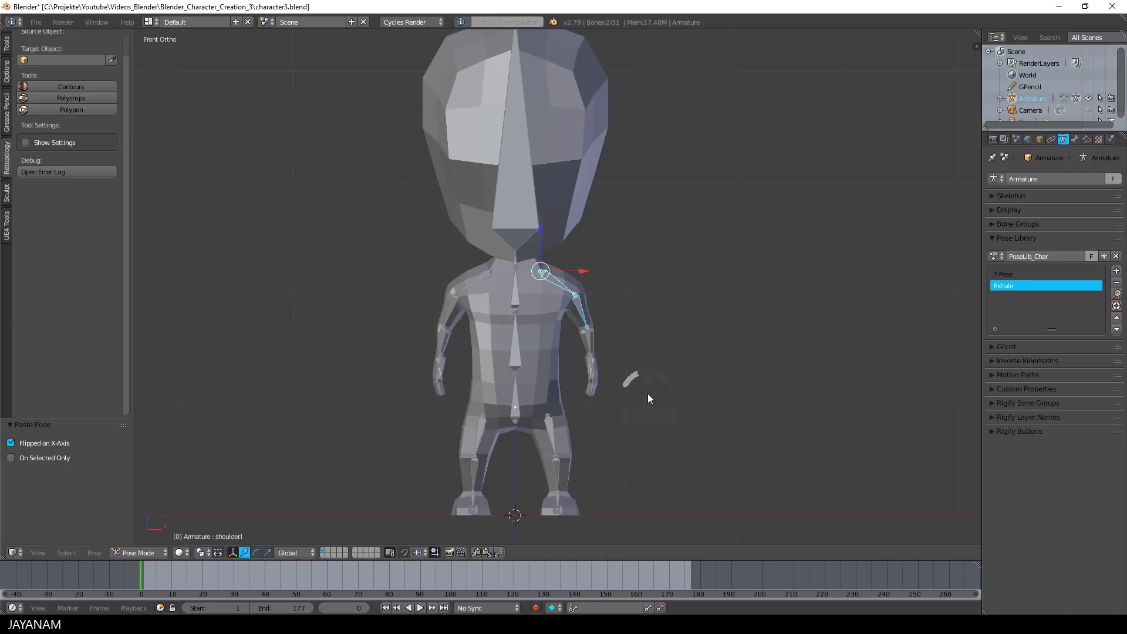
Step: Bend hand.l and finger_lower.l slightly and paste the hand pose X-flipped onto the right
scroll(622, 364, "up", 3)
middle_click_drag(653, 406, 553, 383)
right_click(553, 389)
key("KP_1")
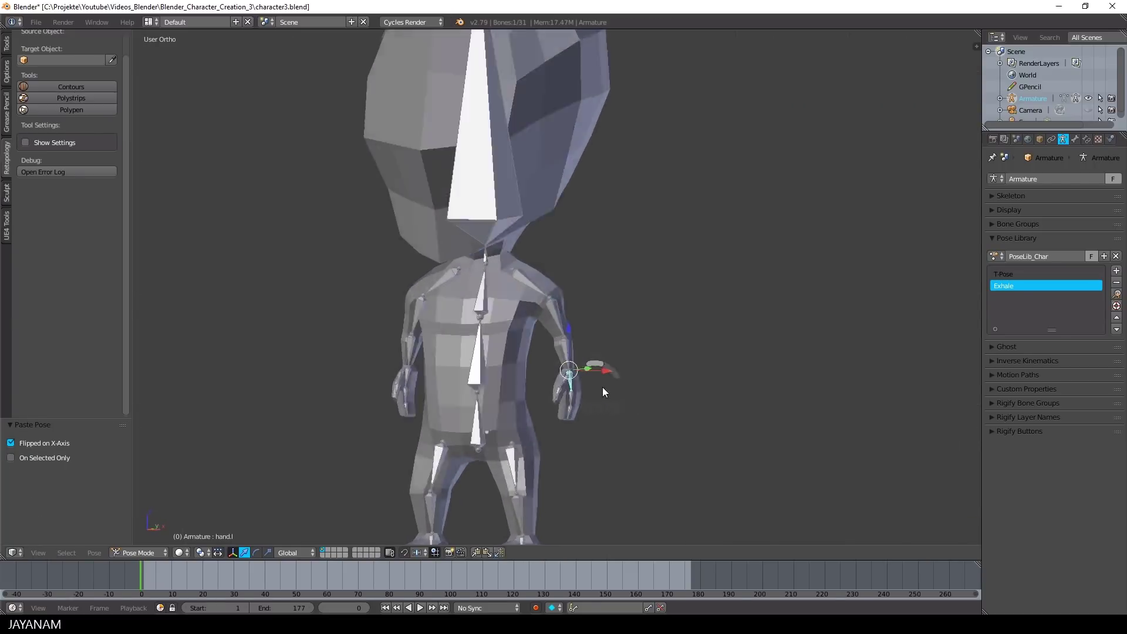
key("r")
left_click(658, 392)
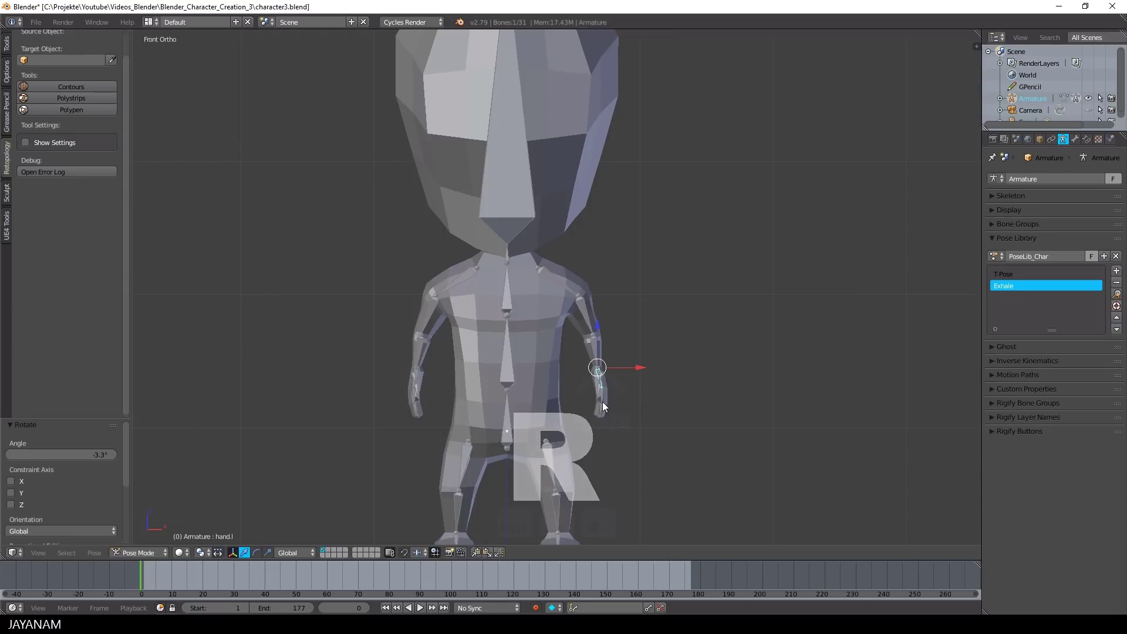
right_click(603, 403)
key("r")
left_click(653, 406)
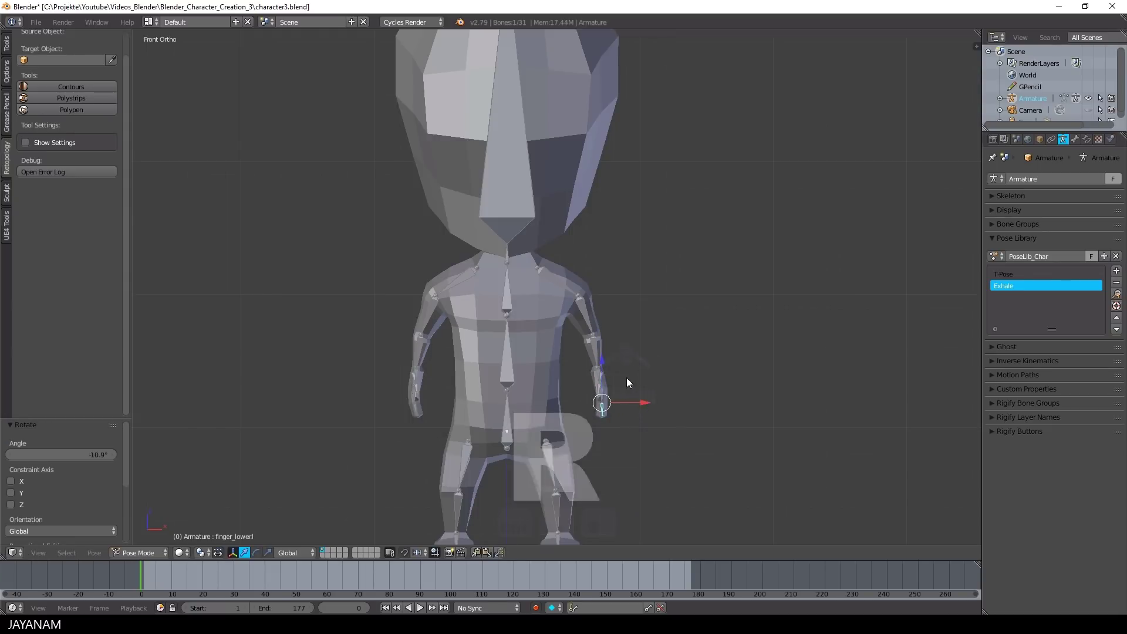
middle_click_drag(628, 378, 540, 407)
right_click(540, 407)
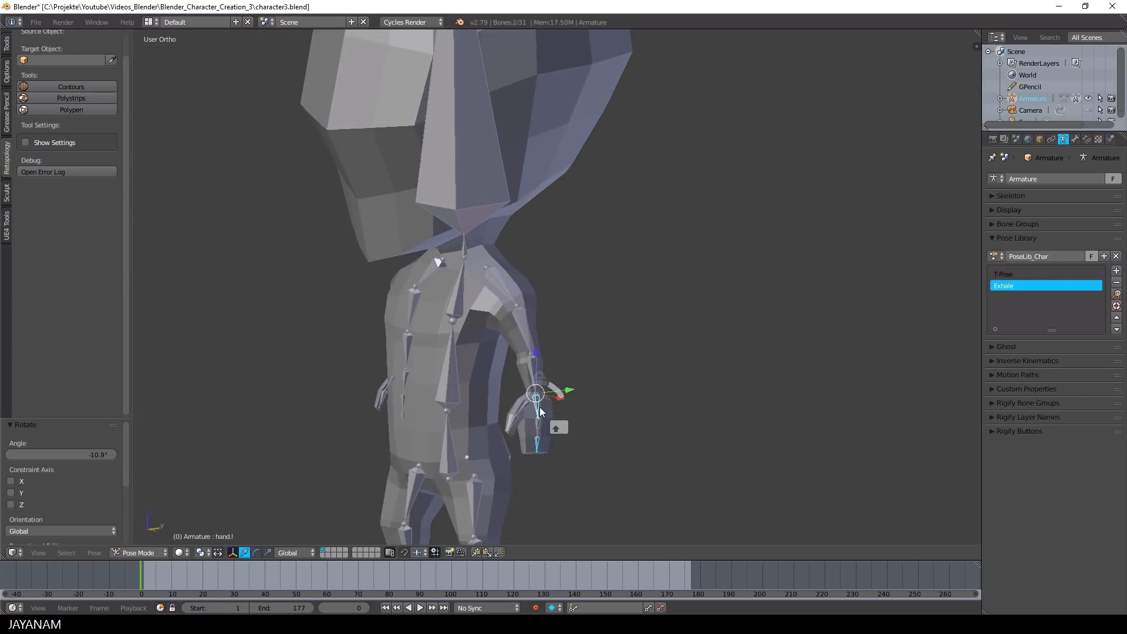
left_click(499, 553)
Step: Return to Front Ortho and select the spine bone
key("KP_1")
scroll(657, 415, "up", 2)
scroll(657, 414, "down", 2)
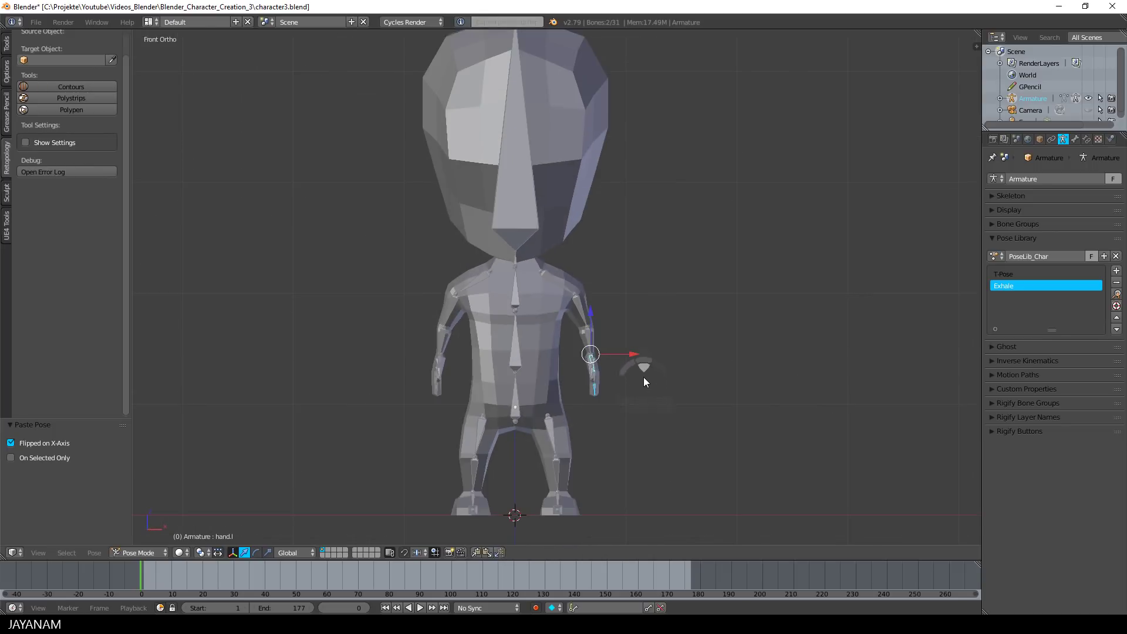
right_click(517, 301)
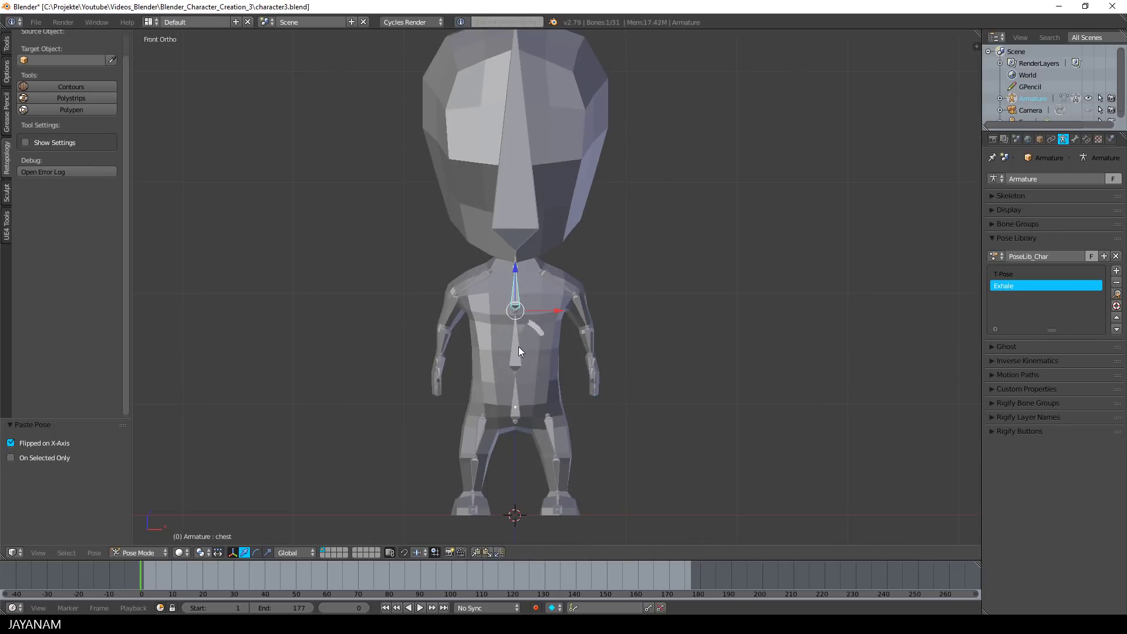
Step: Scale the spine to 1.046 and select all bones
key("s")
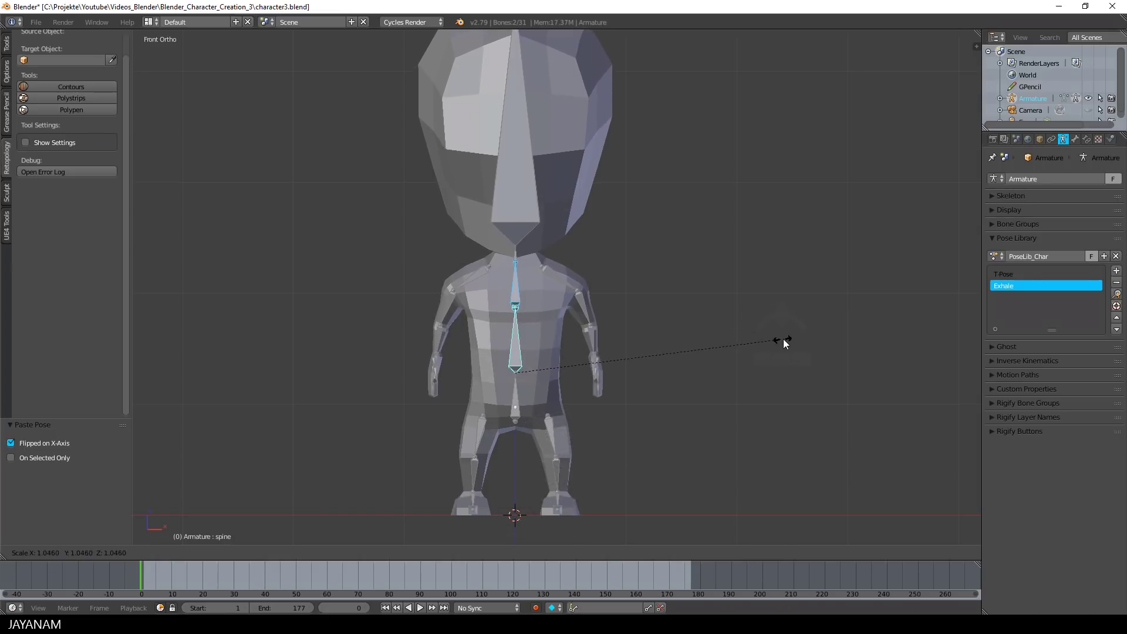
left_click(782, 342)
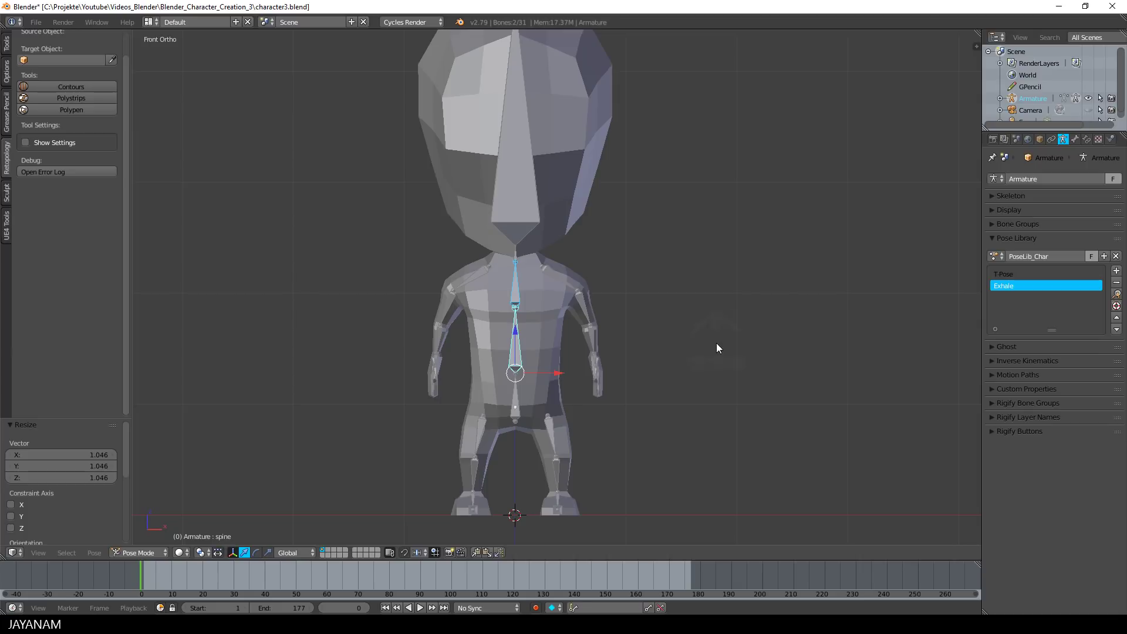
key("a")
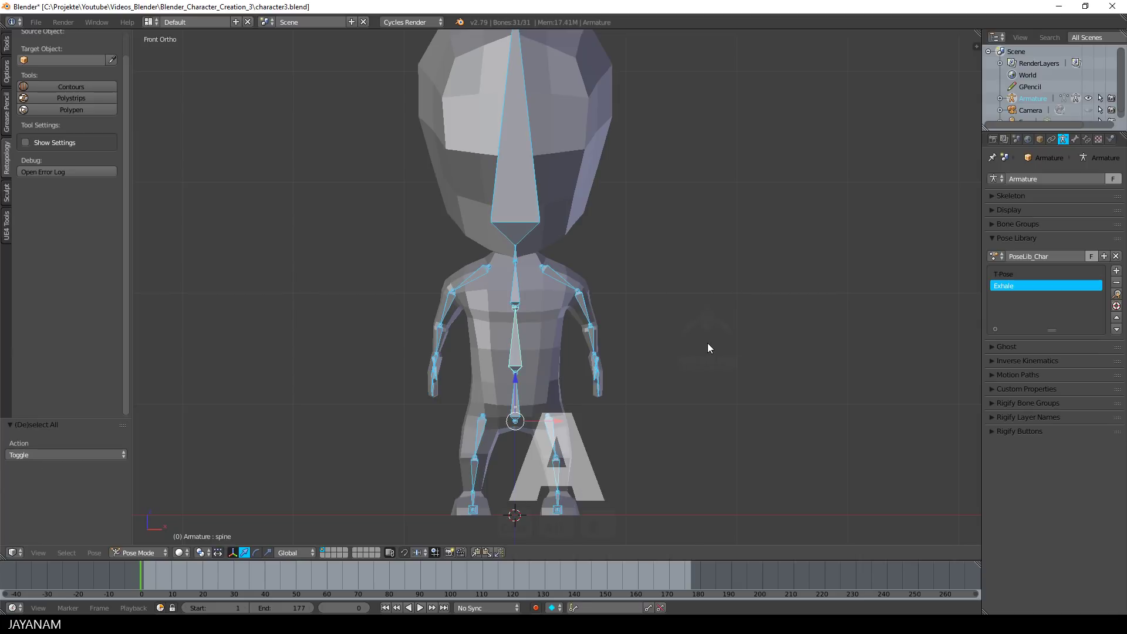
Step: Add a new library pose named Inhale
left_click(1116, 271)
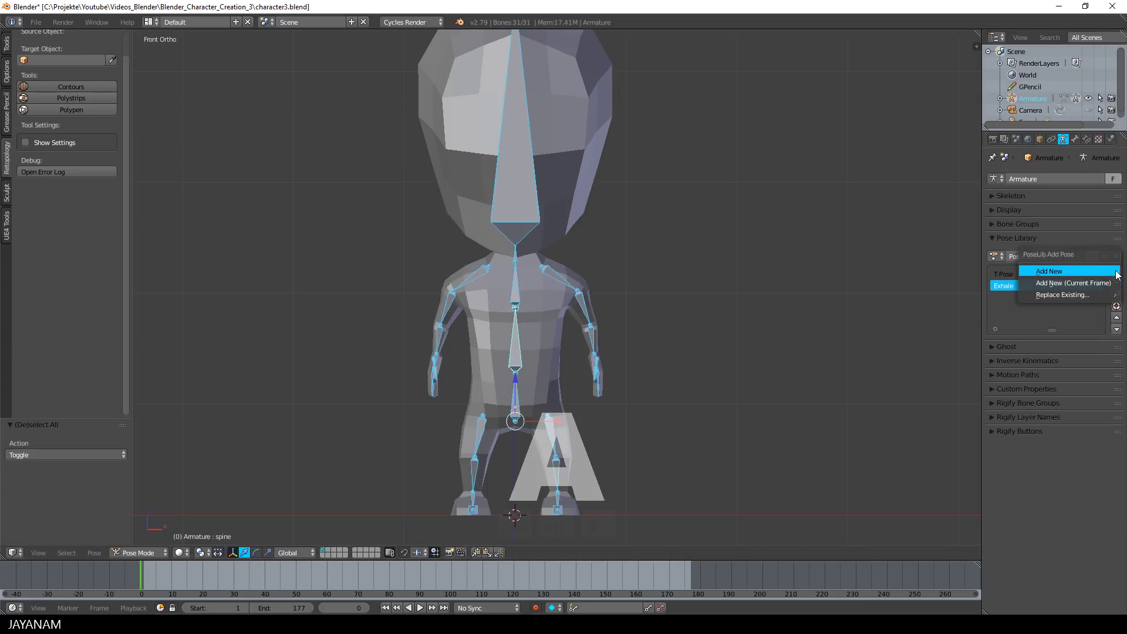
left_click(1058, 270)
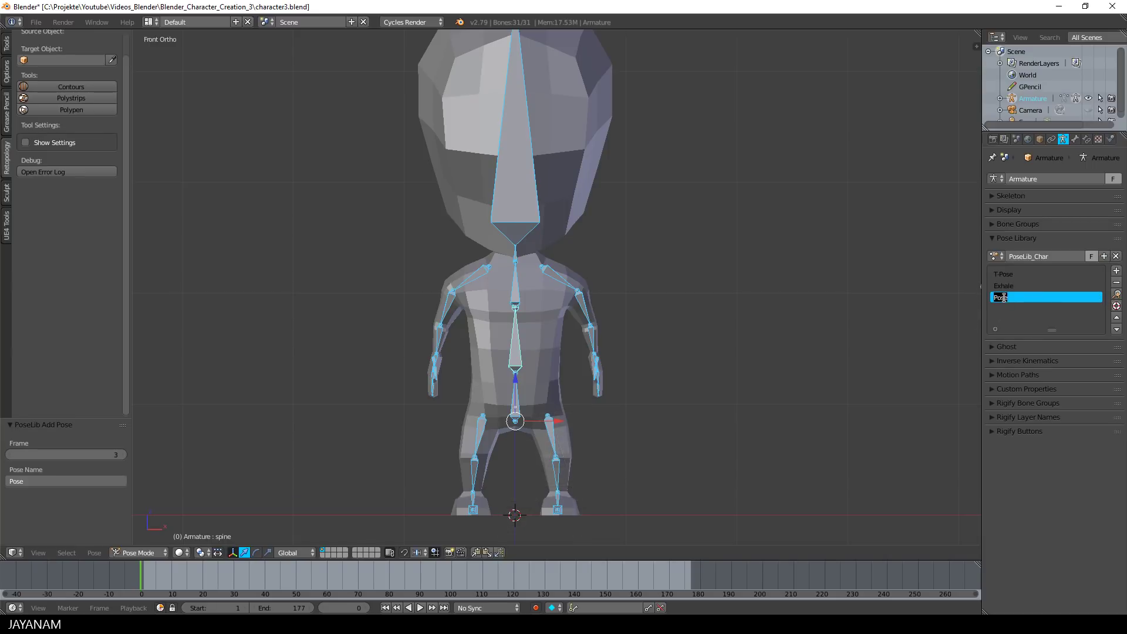
type("Inhale")
Step: Apply T-Pose, Exhale and Inhale from PoseLib_Char in turn, ending with Exhale applied
left_click(1002, 276)
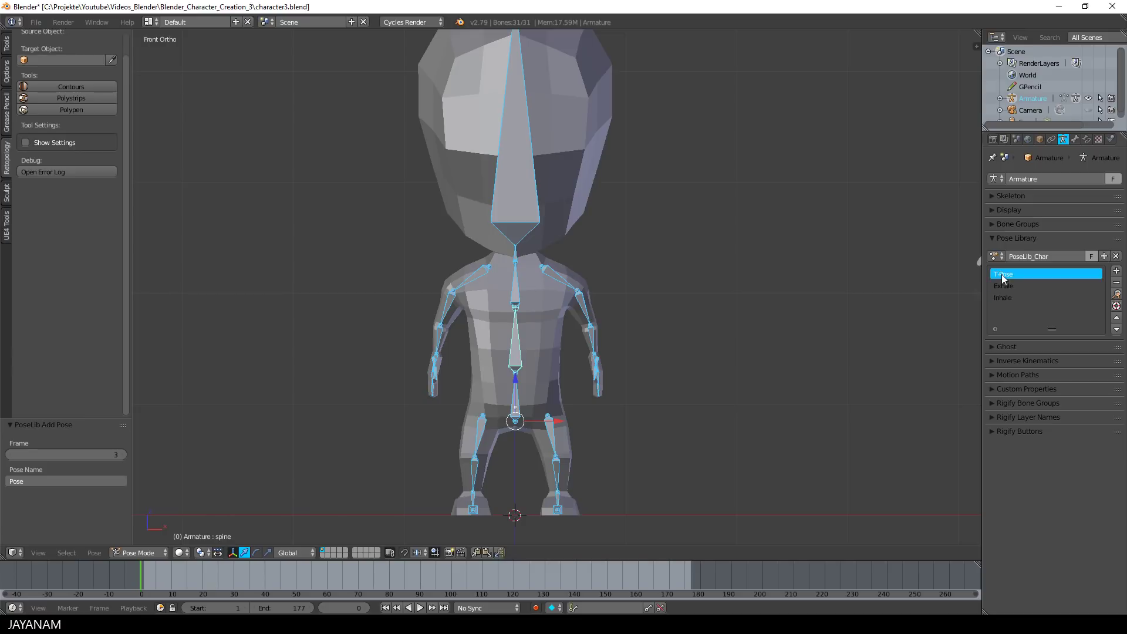
left_click(1117, 298)
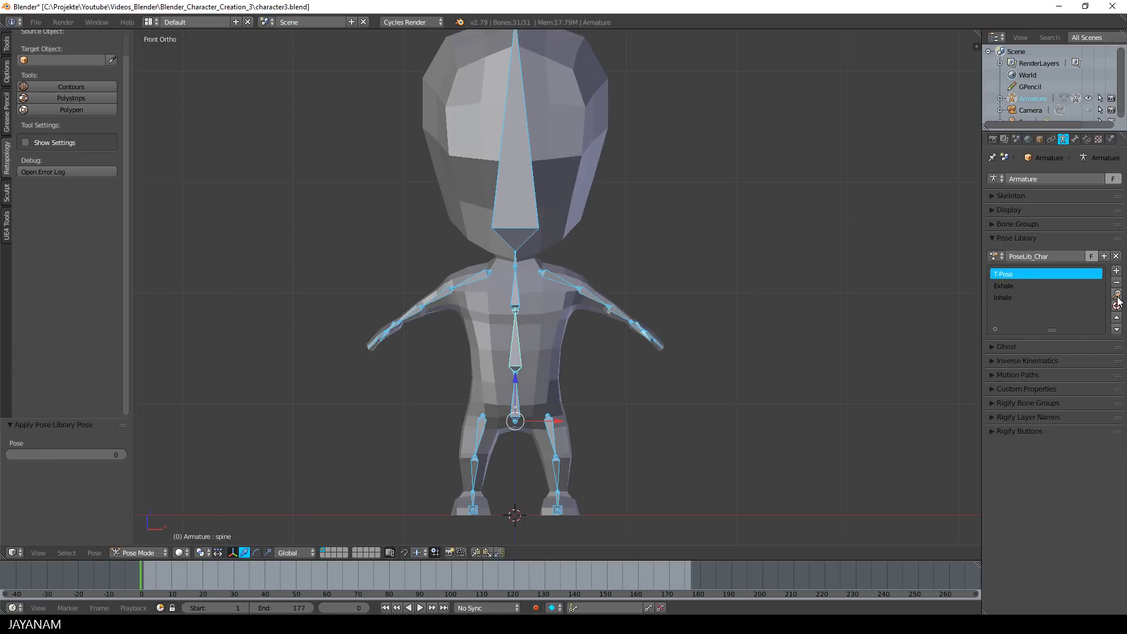
left_click(1002, 286)
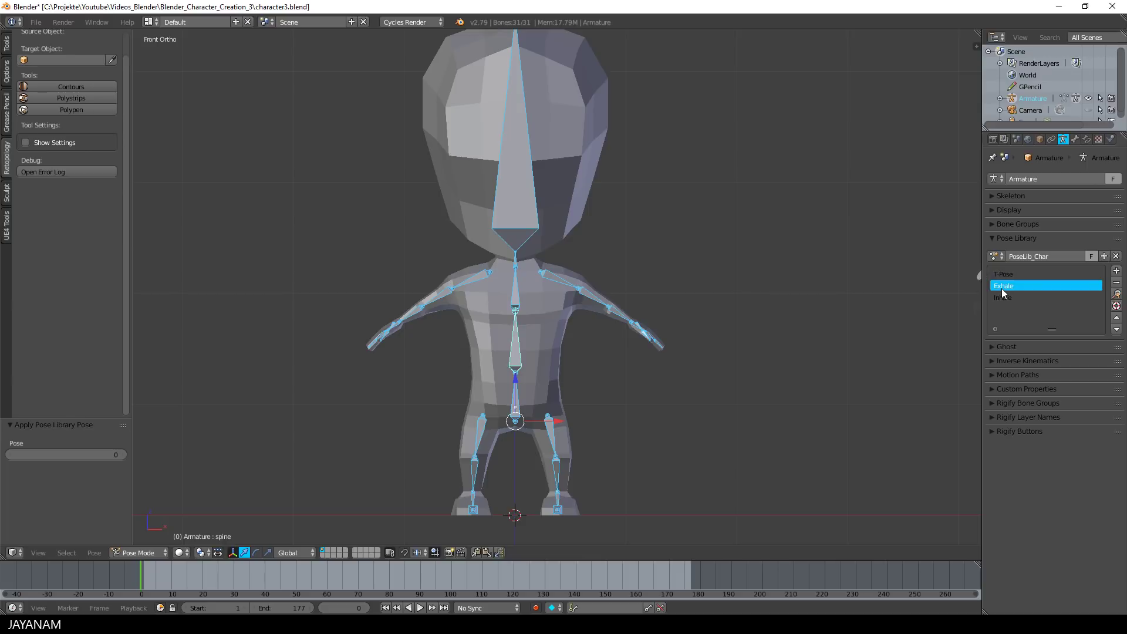
left_click(1118, 297)
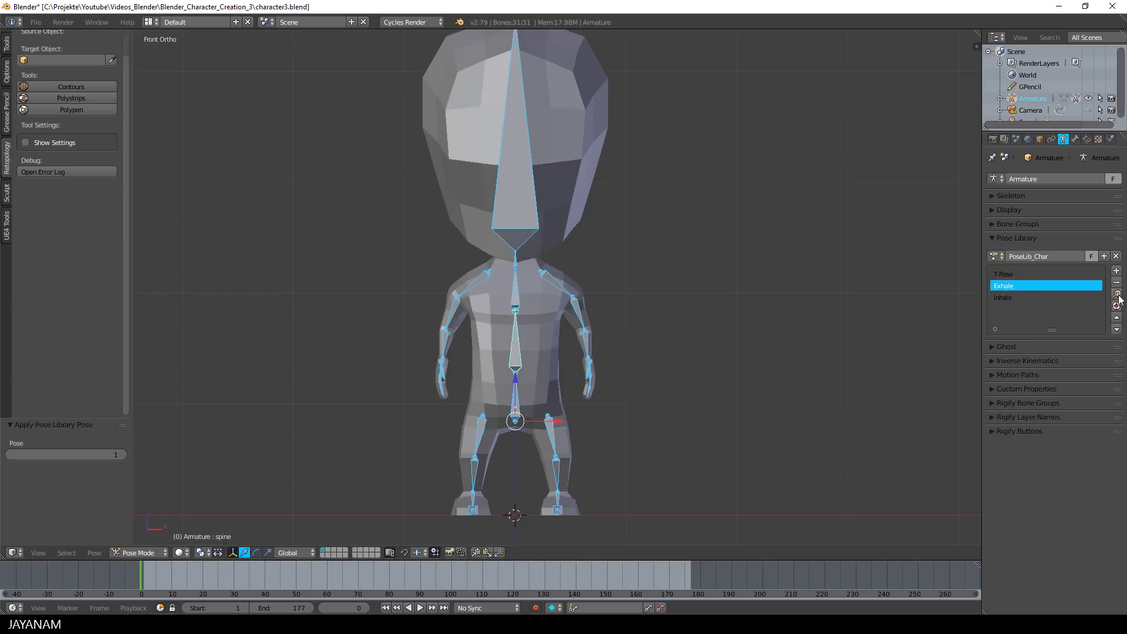
left_click(1005, 297)
left_click(1117, 297)
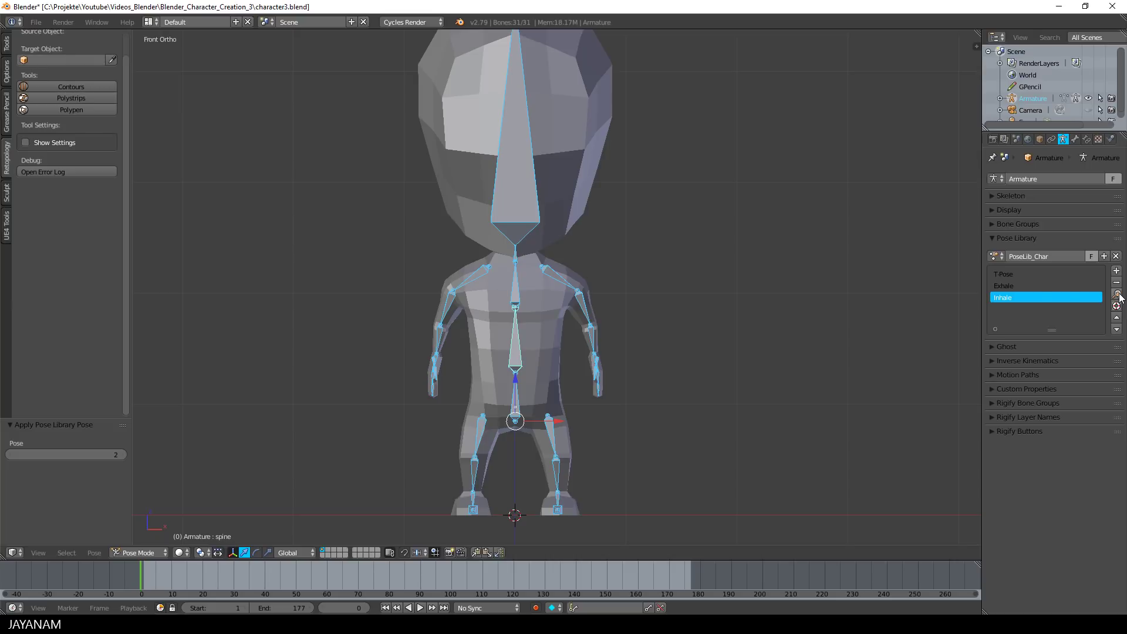
left_click(1024, 285)
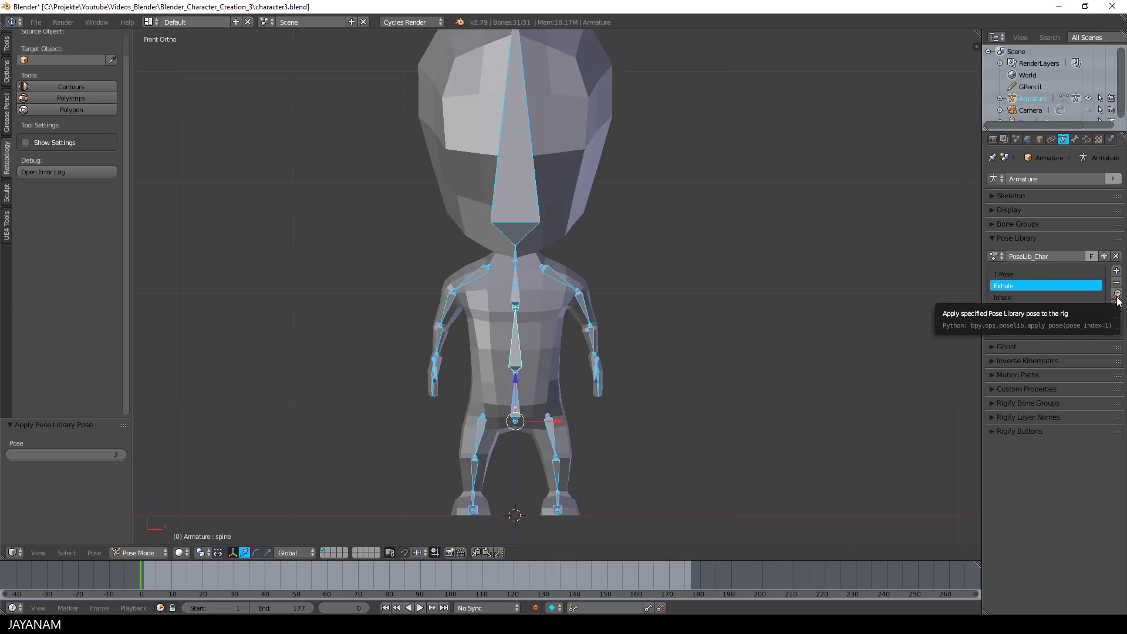
left_click(1118, 297)
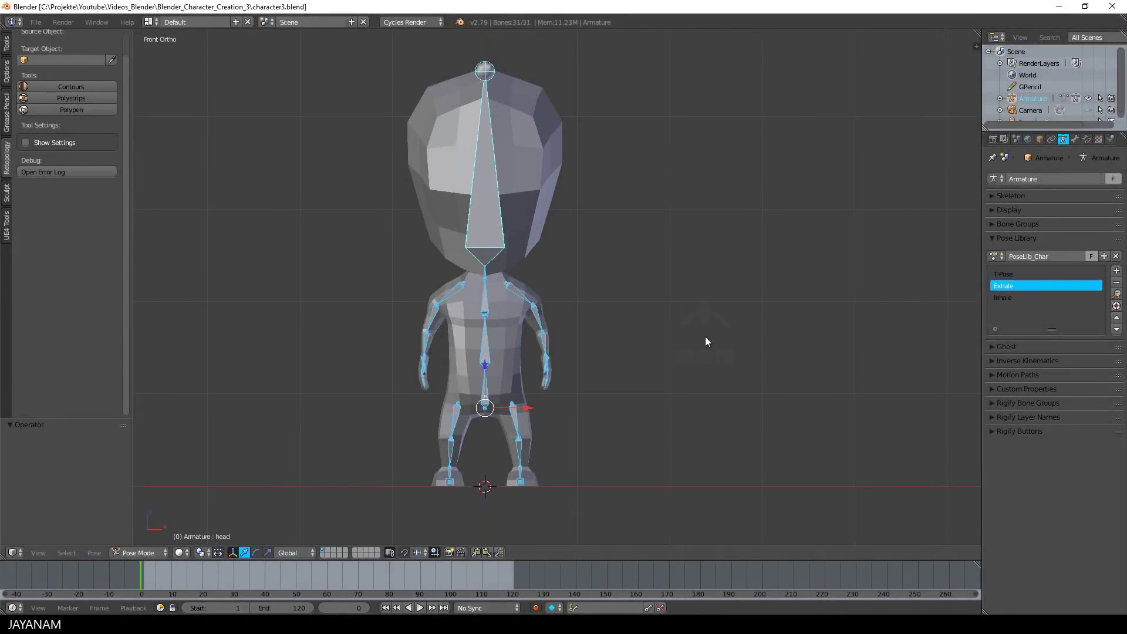
Step: Set the keying set to LocRotScale and enable Auto Keying
left_click(605, 607)
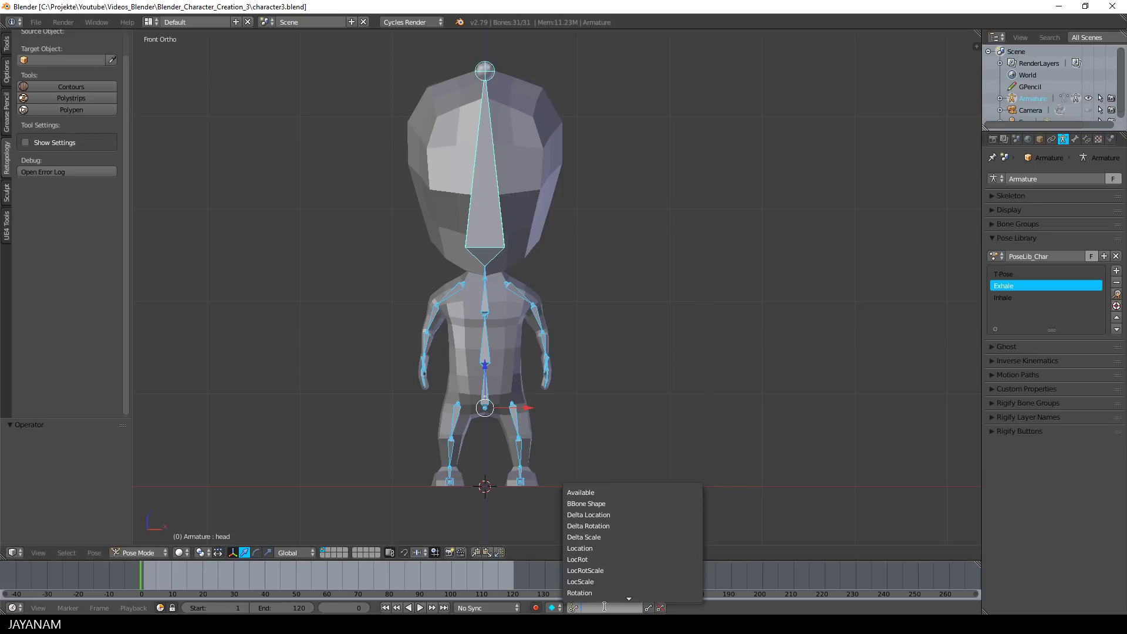
left_click(607, 570)
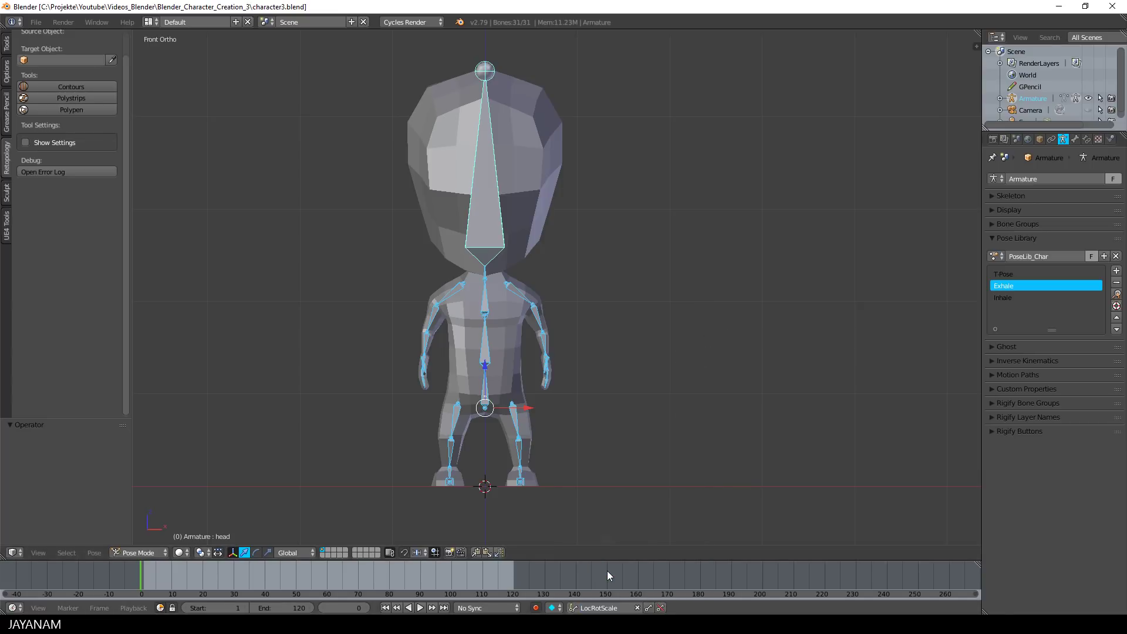
left_click(536, 609)
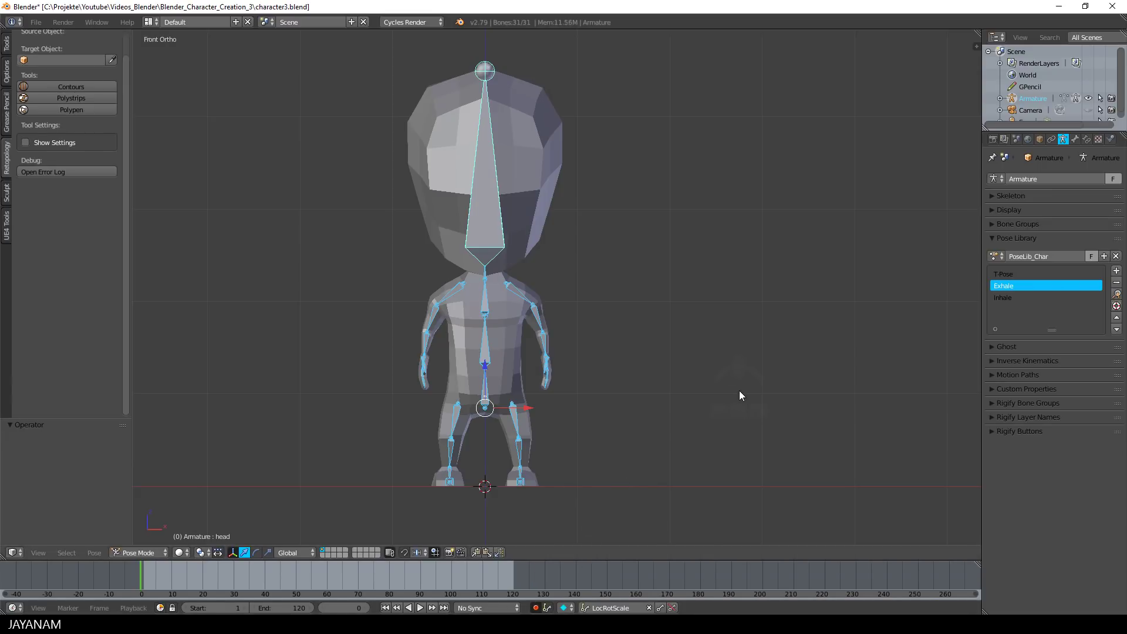
Step: Split off a Dope Sheet Action Editor and create a new action named Idle
left_click_drag(978, 32, 535, 64)
left_click(546, 552)
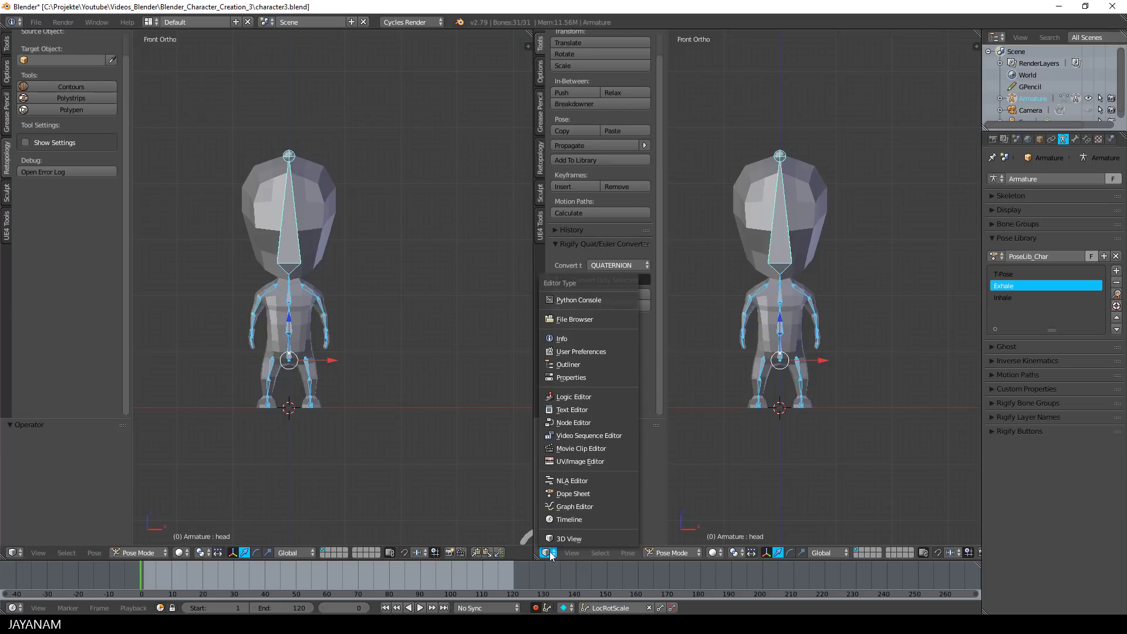
left_click(598, 491)
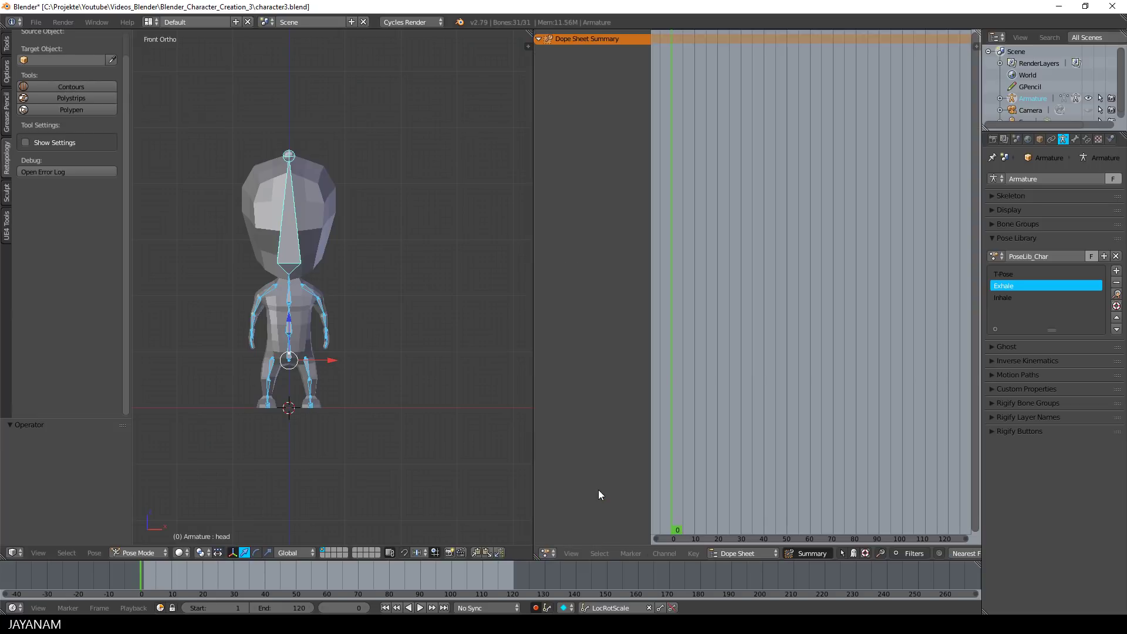
left_click(737, 551)
left_click(751, 530)
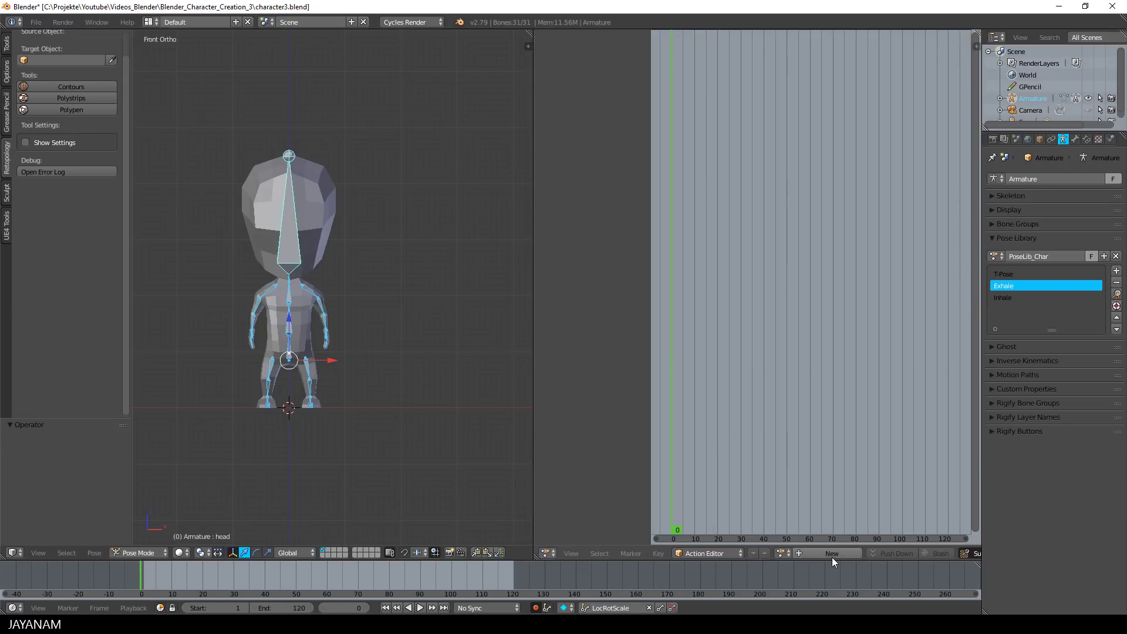
scroll(429, 403, "up", 3)
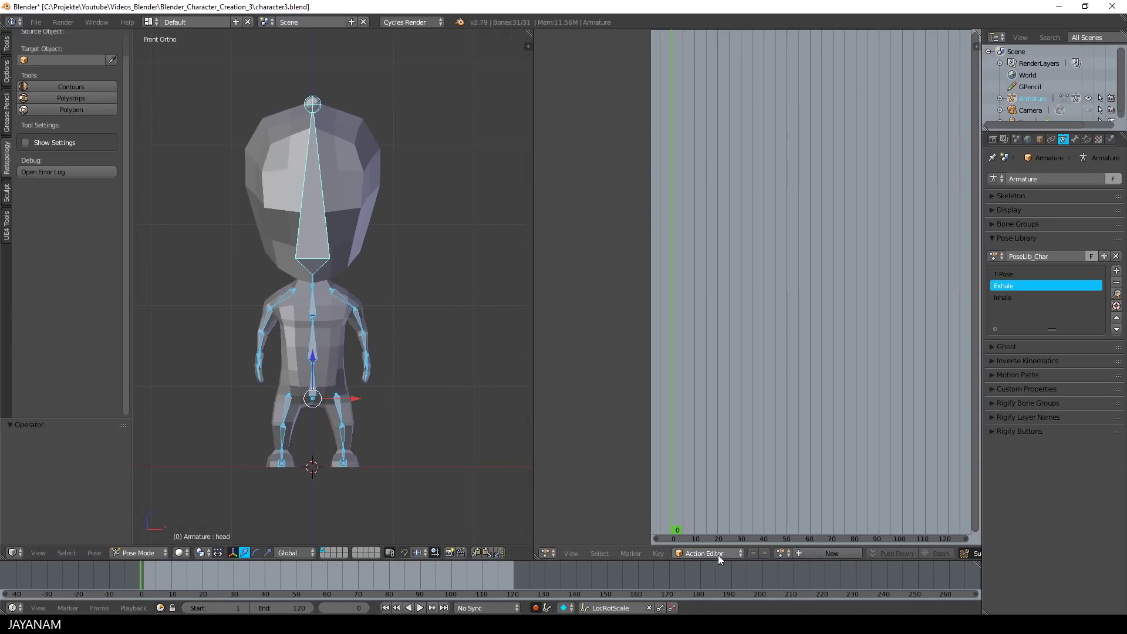
left_click(824, 554)
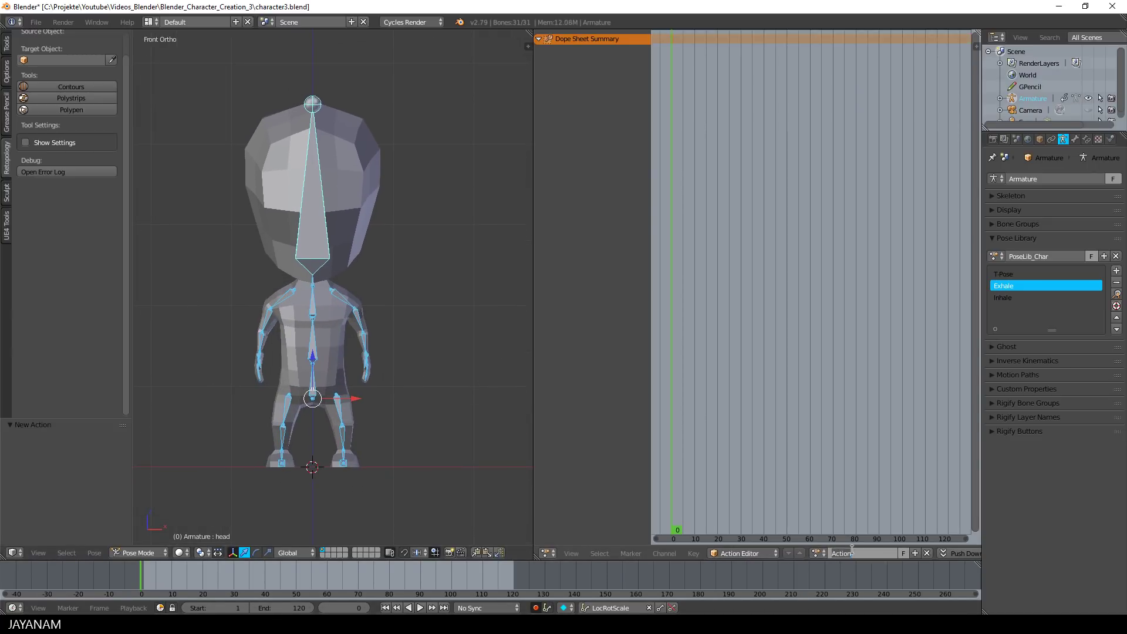
left_click(851, 552)
type("Idle")
key("Return")
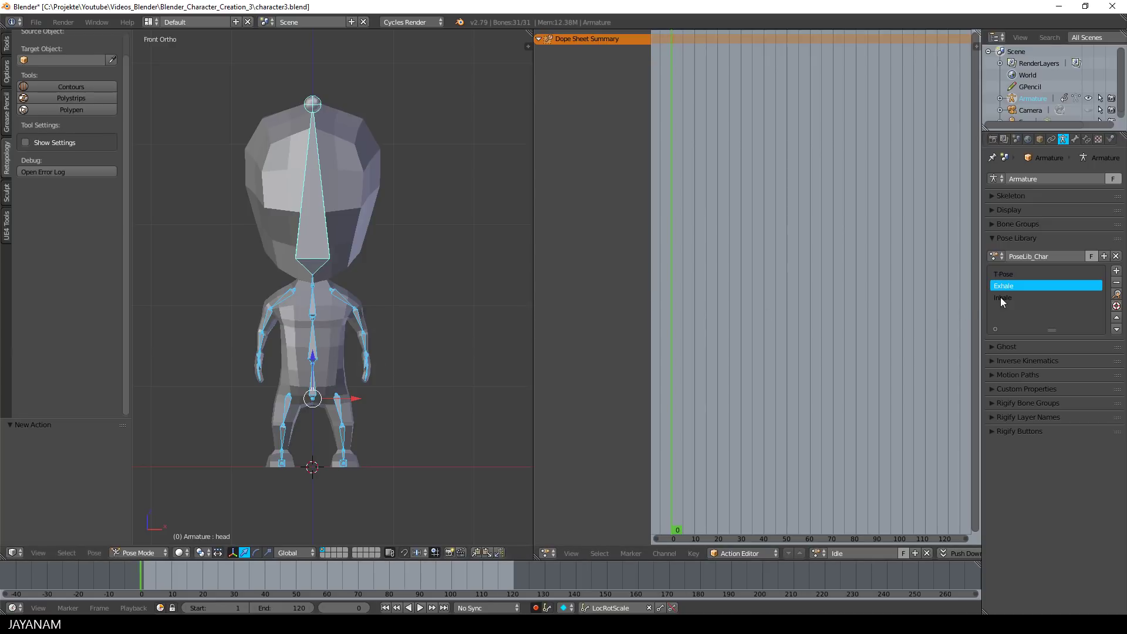
Step: Key the Exhale pose at frame 0 and the Inhale pose at frame 25
left_click(1118, 297)
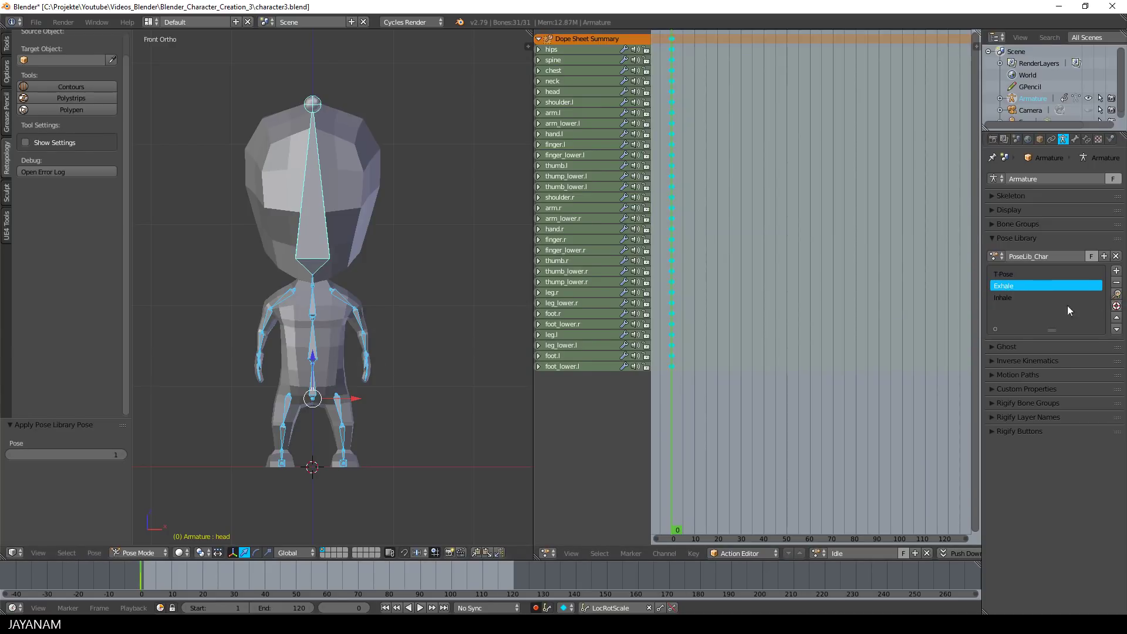
key("alt+a")
left_click_drag(698, 486, 730, 484)
key("alt+a")
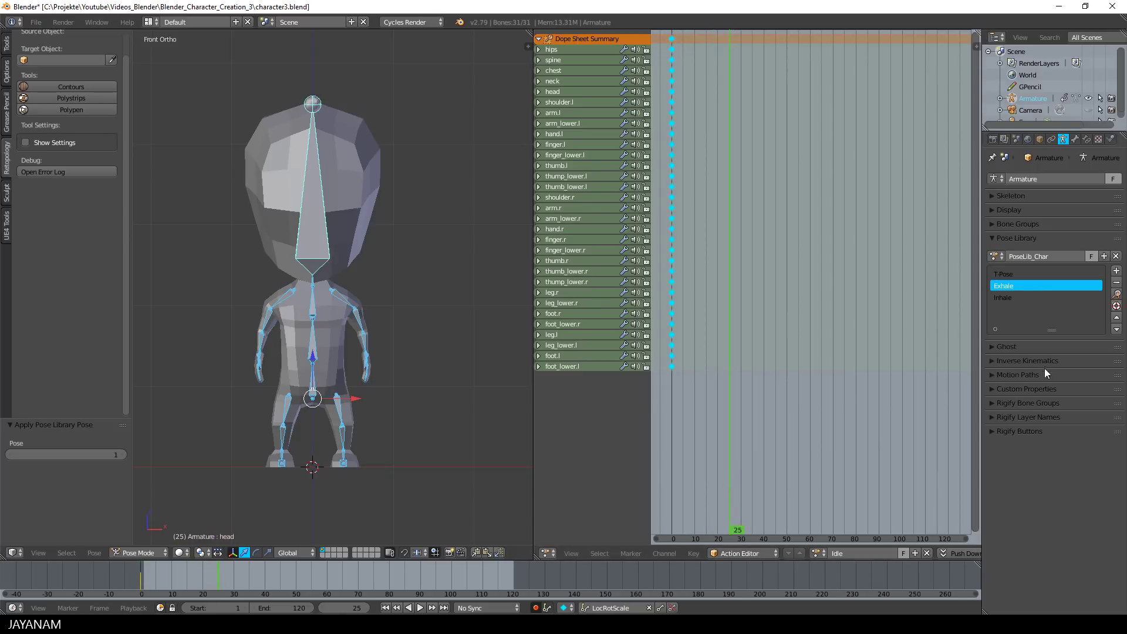
left_click(998, 297)
left_click(1117, 294)
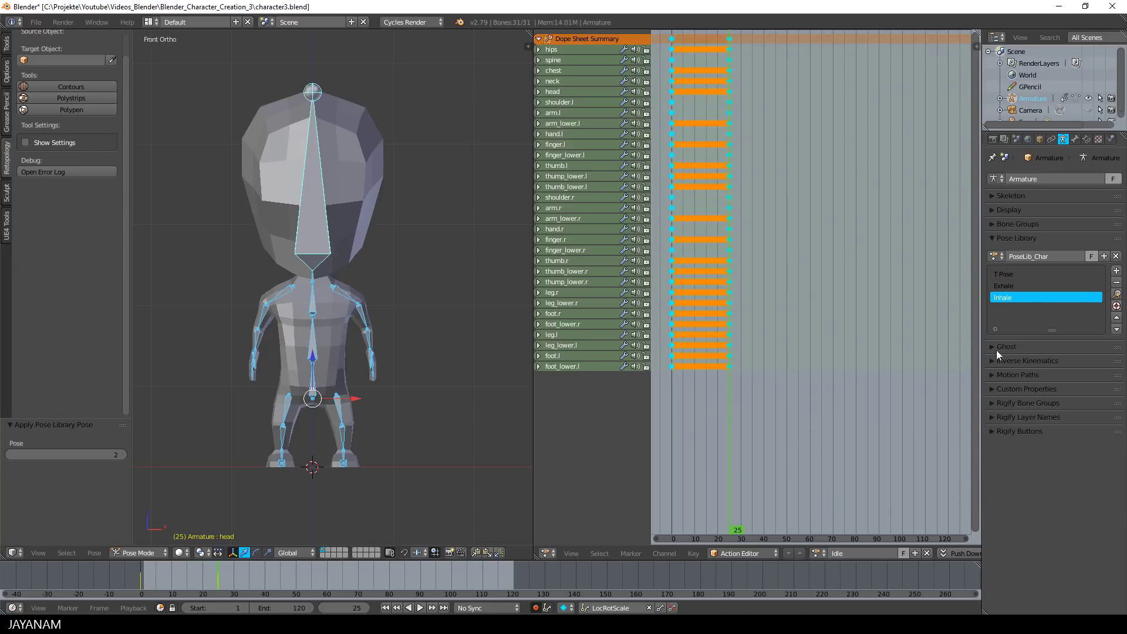
Step: Key Exhale at frame 50, Inhale at frame 75 and Exhale at frame 100
left_click_drag(738, 513, 845, 523)
left_click(1011, 286)
left_click(1117, 294)
left_click(1023, 296)
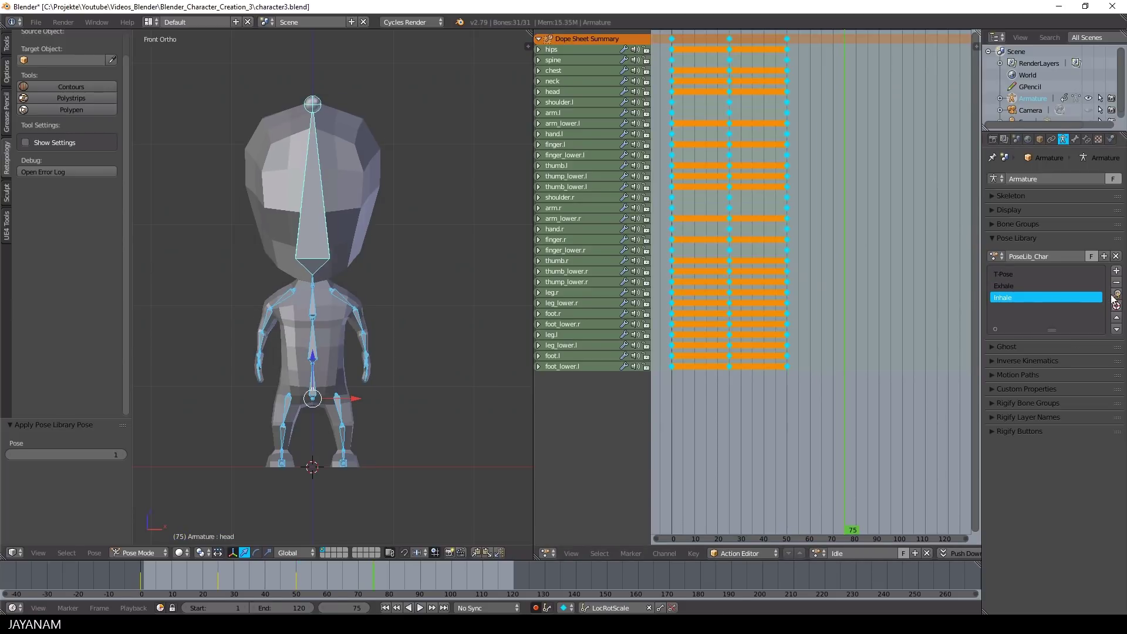
left_click(1113, 296)
key("alt+a")
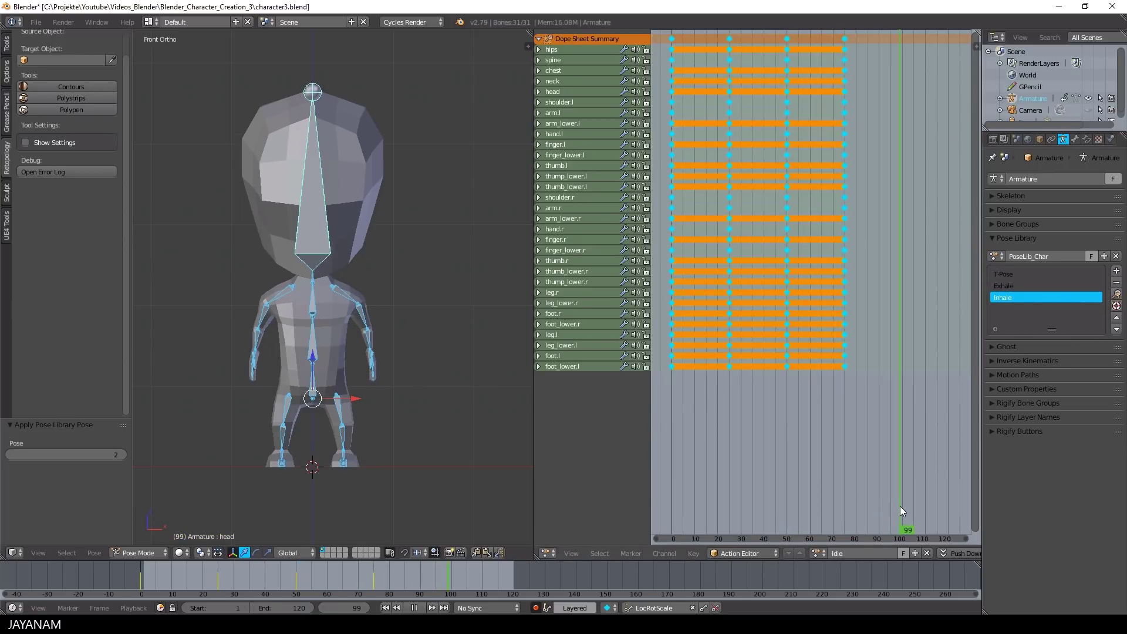
key("alt+a")
left_click(1006, 285)
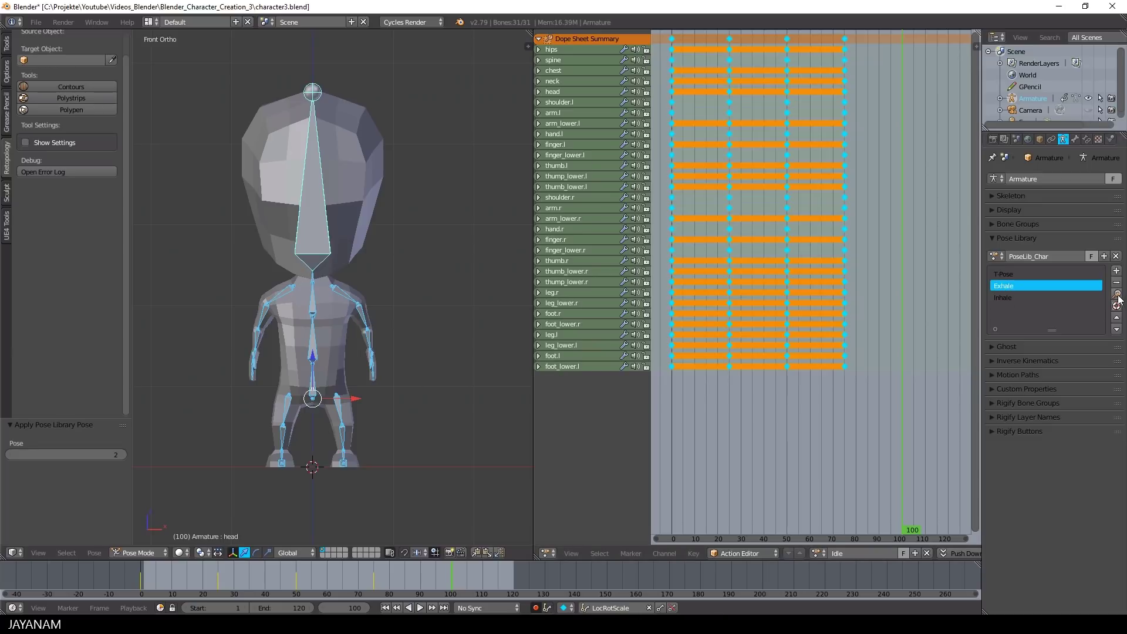
left_click(1118, 296)
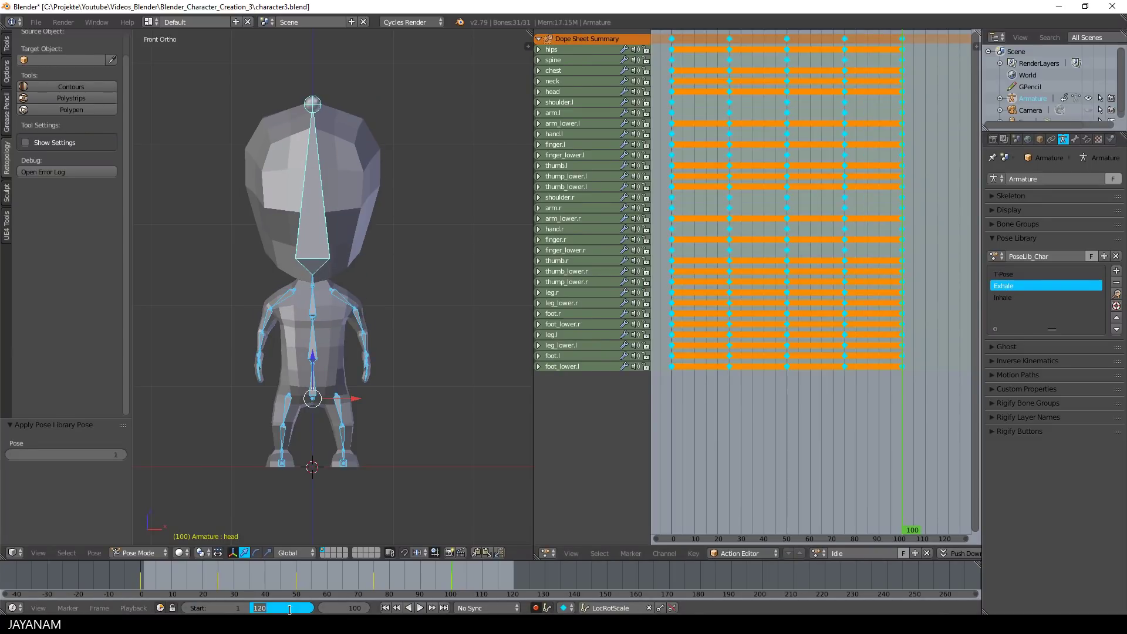
Step: Set the end frame to 100, play the Idle loop and orbit to watch it from several angles
key("Return")
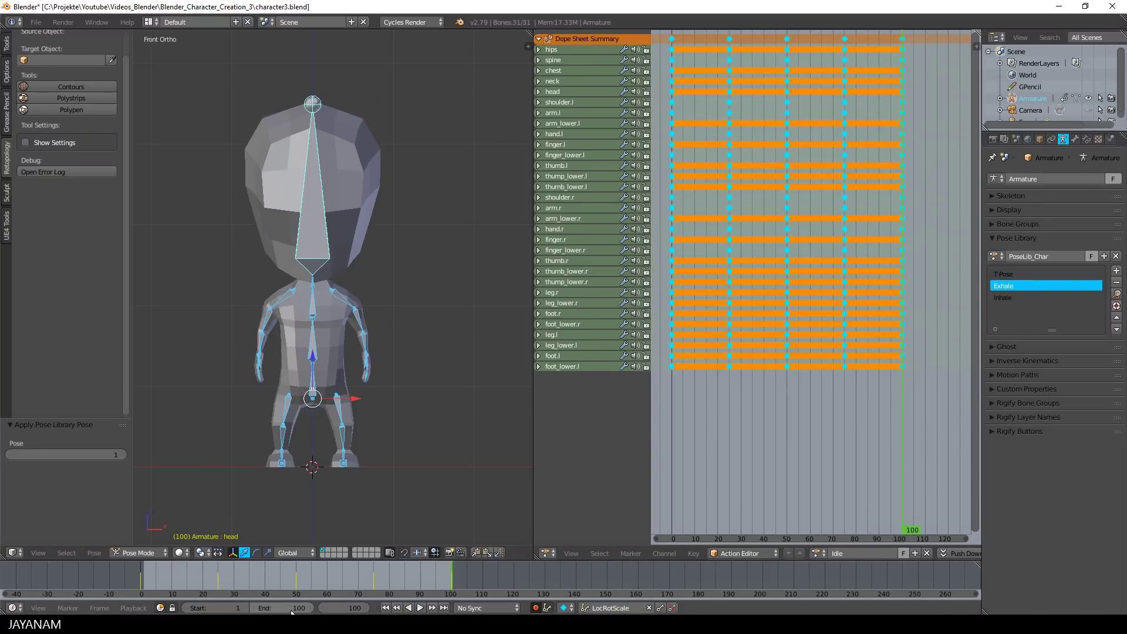
left_click(420, 608)
middle_click_drag(444, 352, 394, 361)
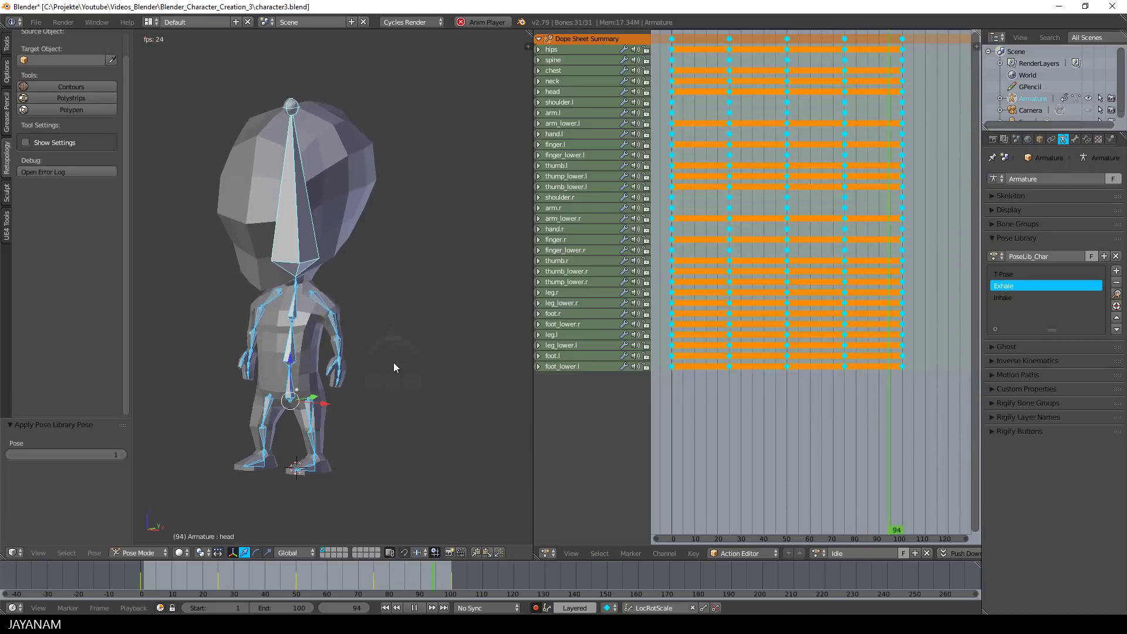
middle_click_drag(394, 362, 488, 367)
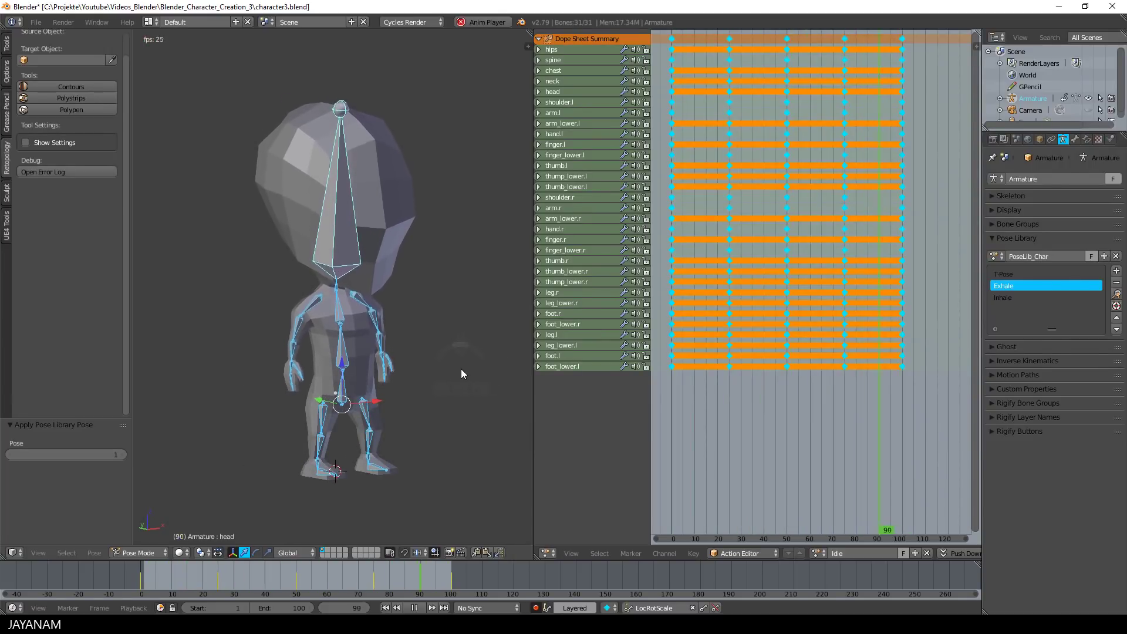
middle_click_drag(461, 374, 354, 371)
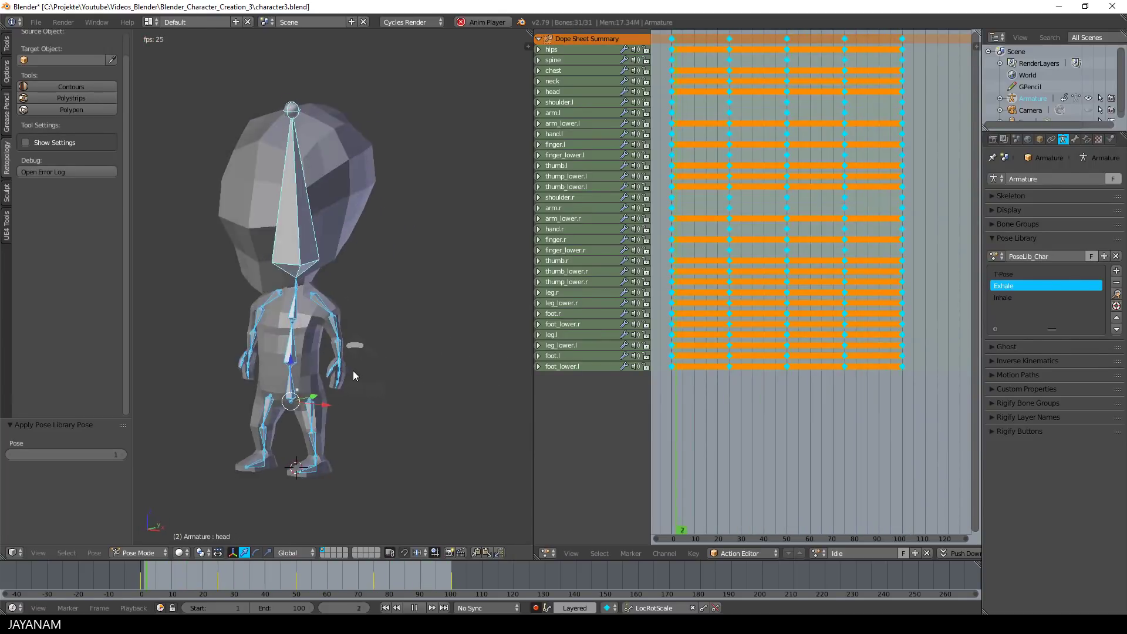
Step: At frame 50, select the head keyframe and give the head bone a slight rotation
left_click(415, 608)
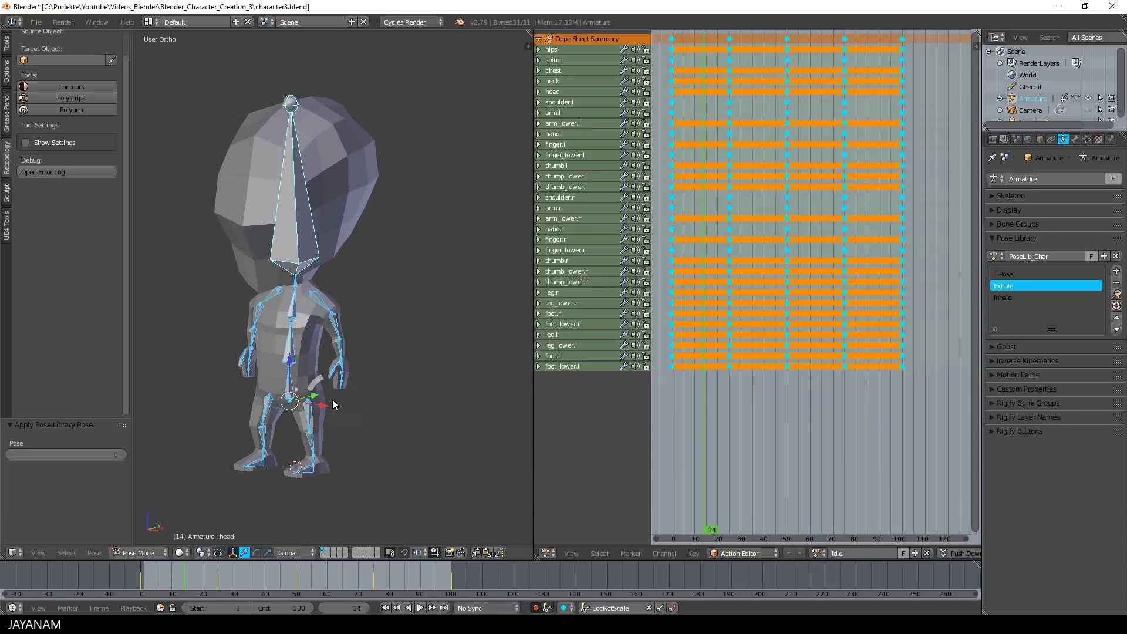
key("KP_1")
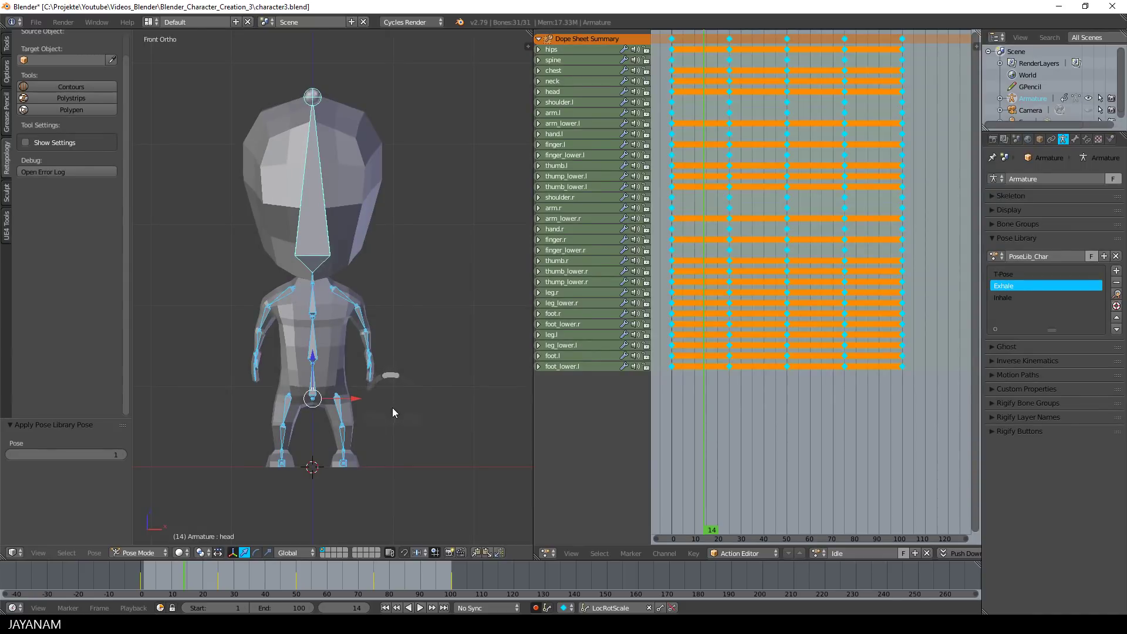
key("alt+a")
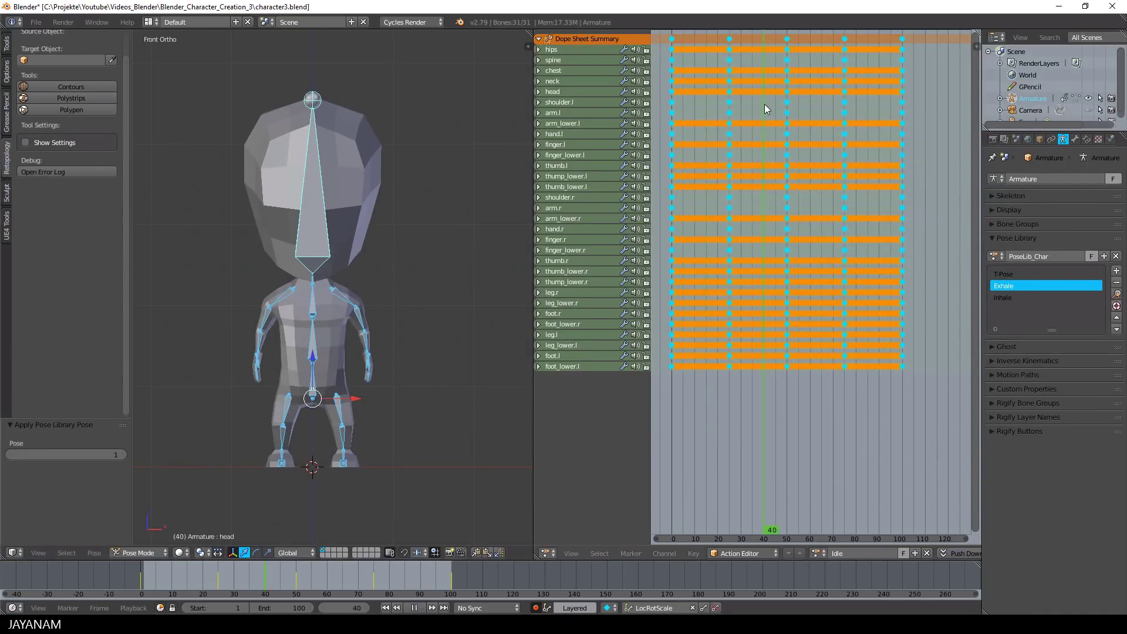
key("alt+a")
right_click(787, 93)
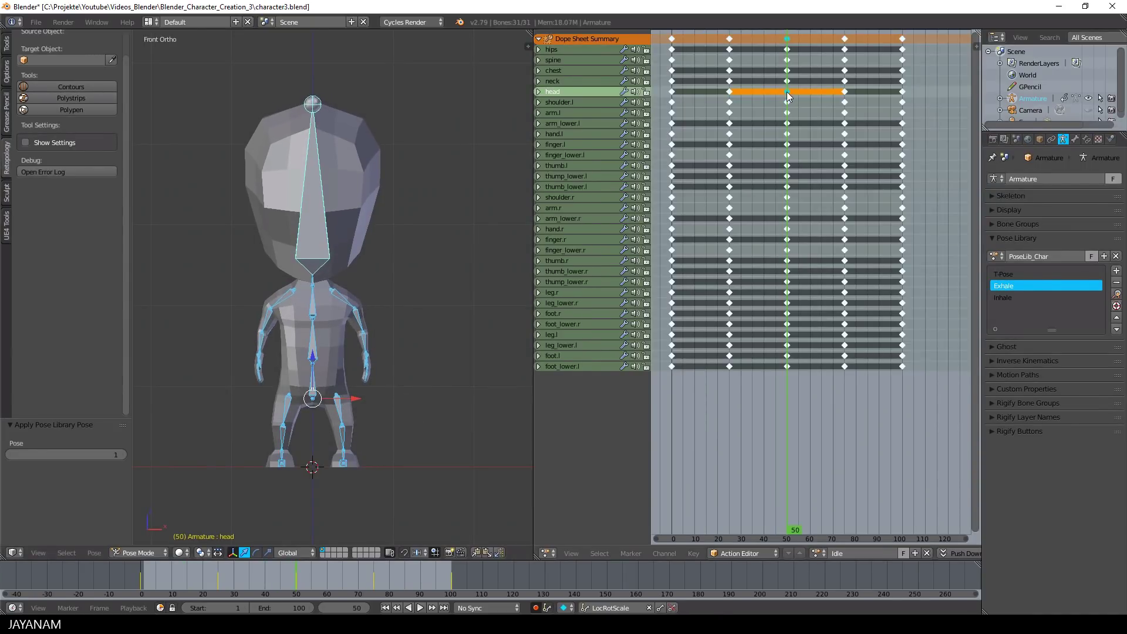
key("KP_3")
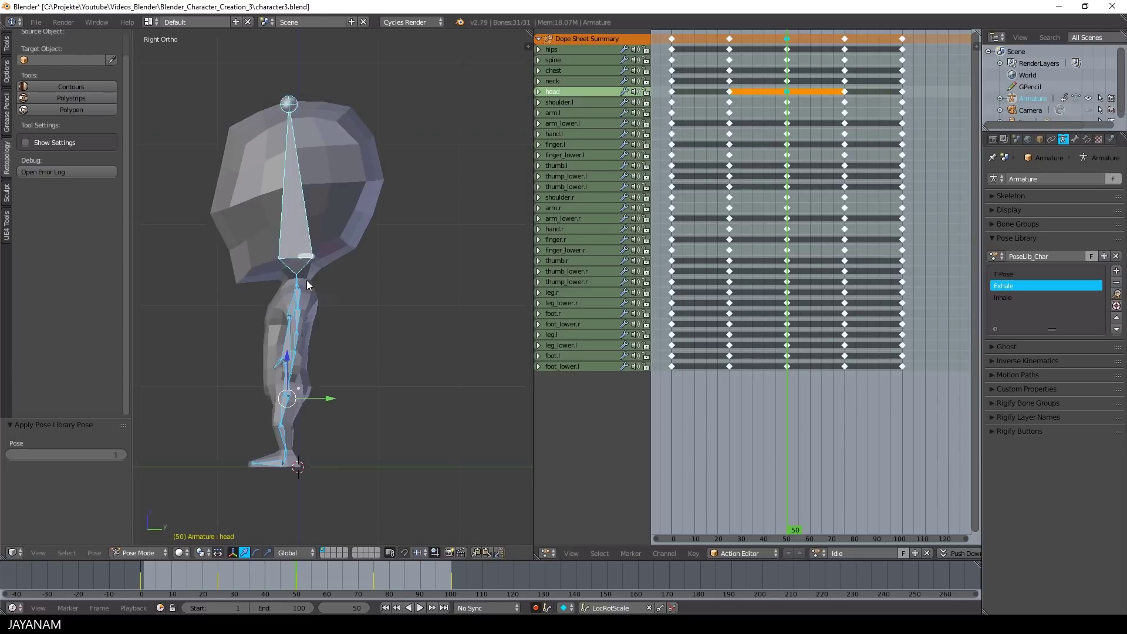
key("r")
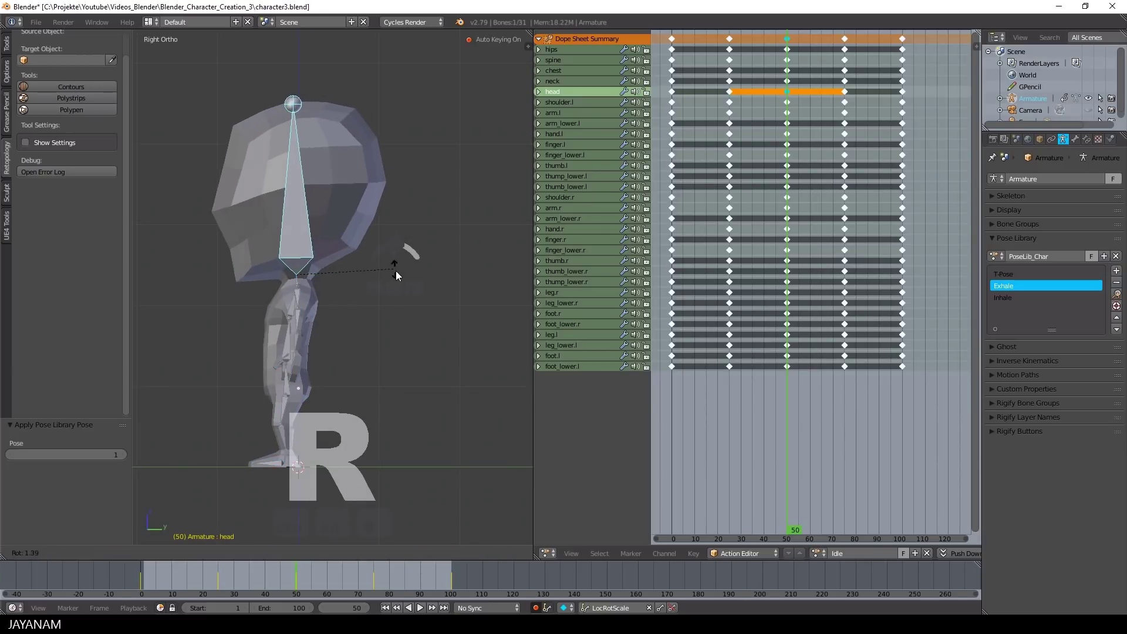
left_click(403, 264)
Step: Turn the head bone -2.58° around Z and preview the loop from the start
middle_click_drag(403, 264, 466, 284)
key("r")
key("z")
left_click(456, 287)
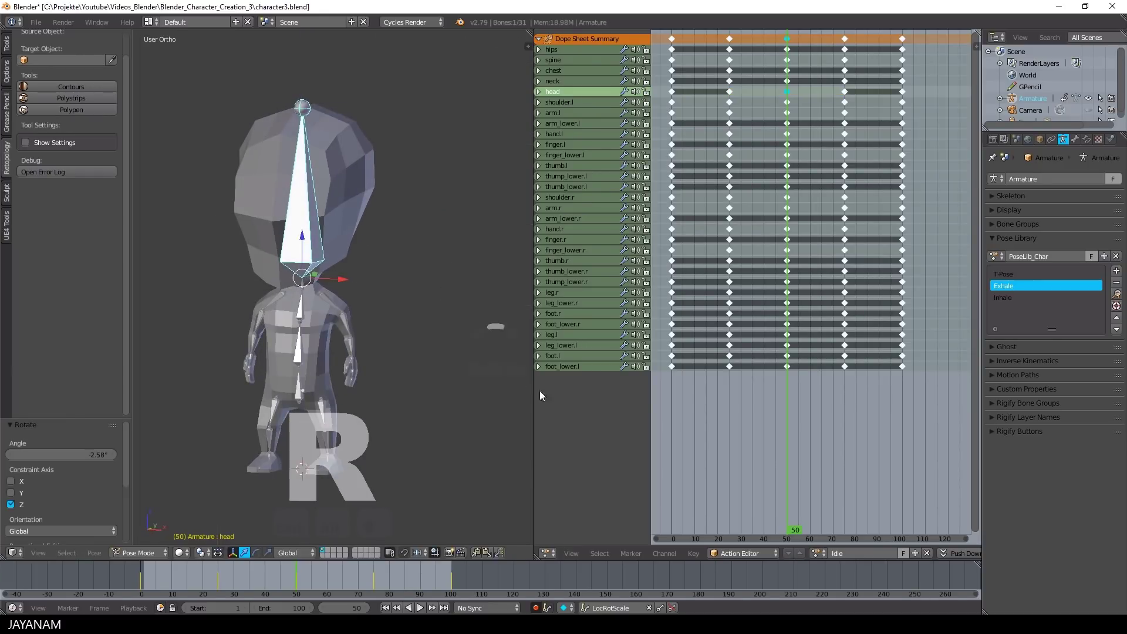
key("alt+a")
left_click_drag(770, 486, 680, 481)
key("KP_1")
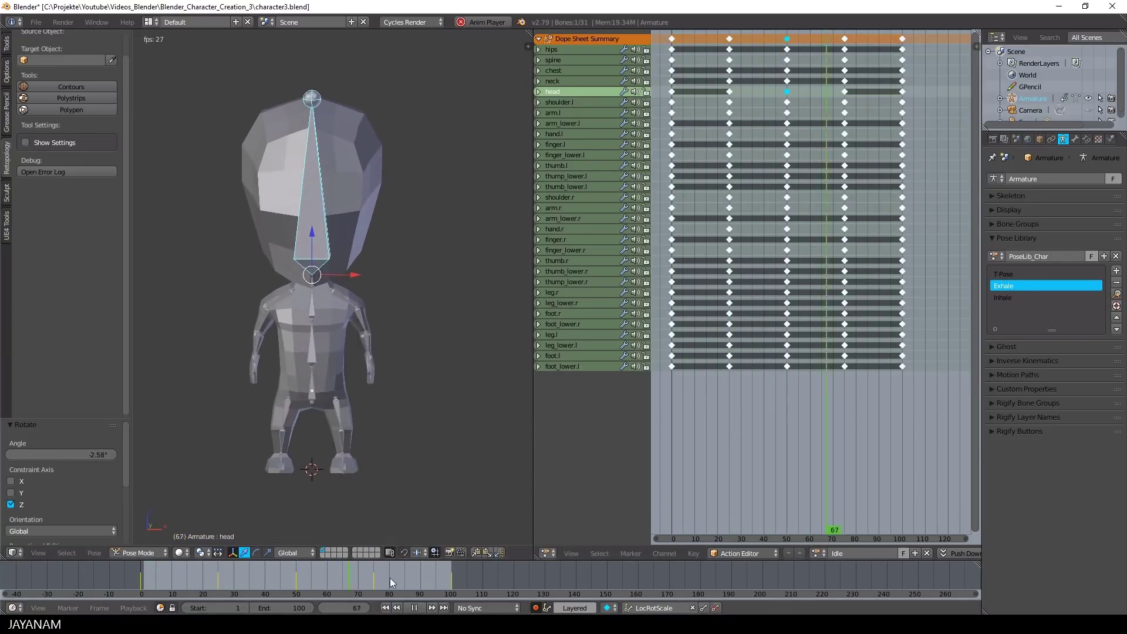
key("alt+a")
Step: Move the head keyframe to about frame 40, then key a new head rotation at frame 50
left_click(788, 276)
key("alt+a")
key("Left")
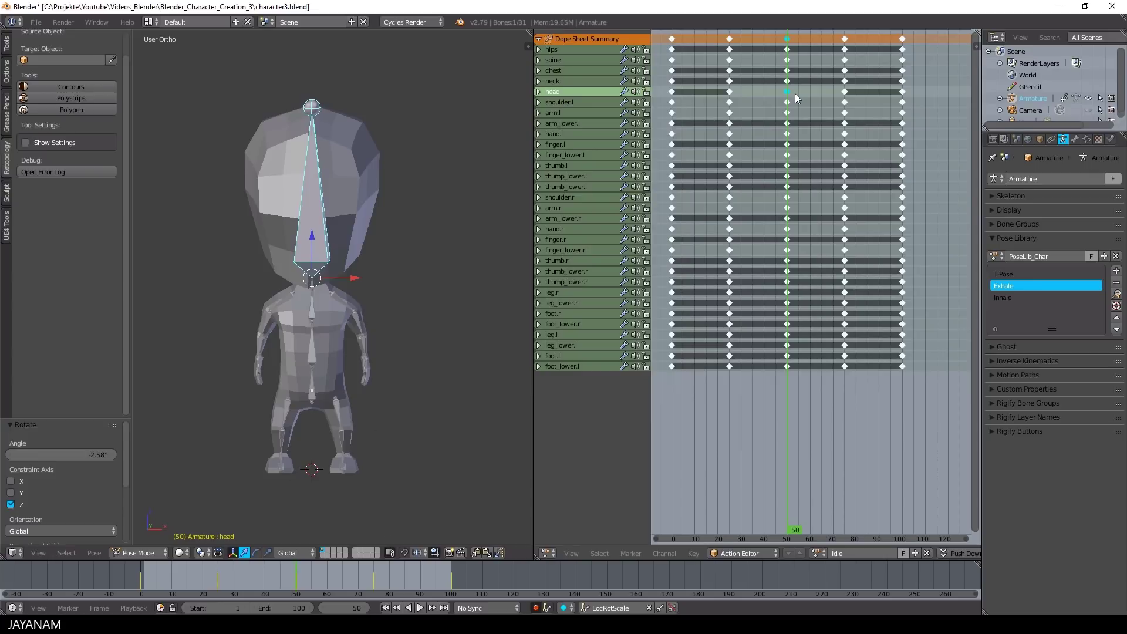
key("g")
left_click(773, 97)
key("r")
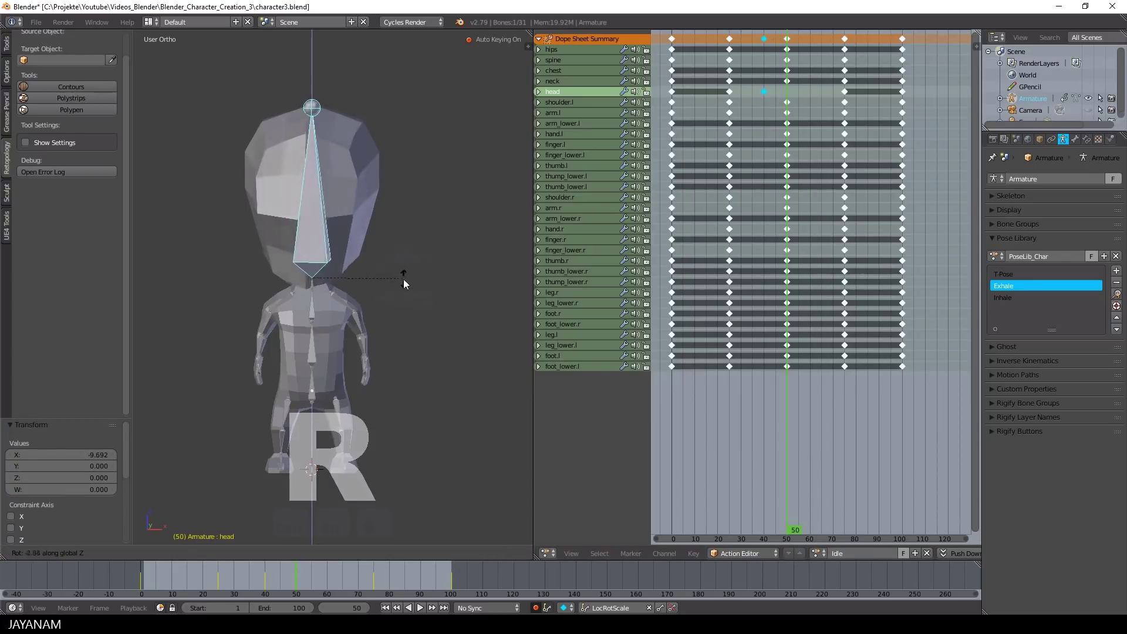
left_click(496, 281)
Step: Slide the head key at frame 50 later in the timeline
key("alt+a")
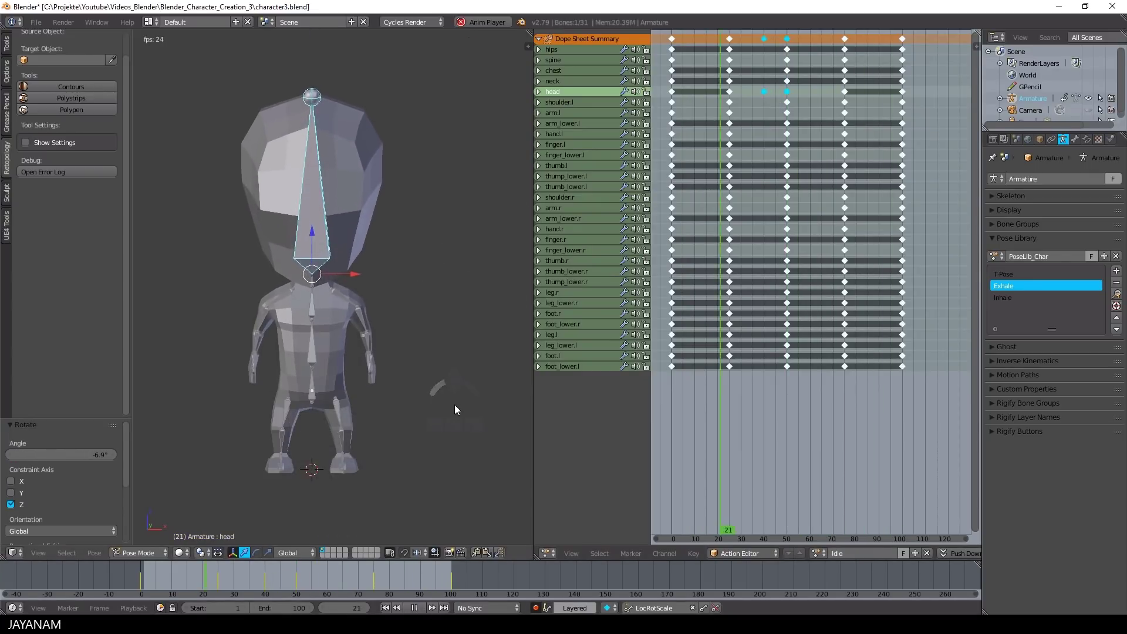
left_click(414, 608)
left_click(787, 91)
key("g")
left_click(844, 99)
Step: Shift the head key near frame 80 later and turn the head 10.3° around Z
key("alt+a")
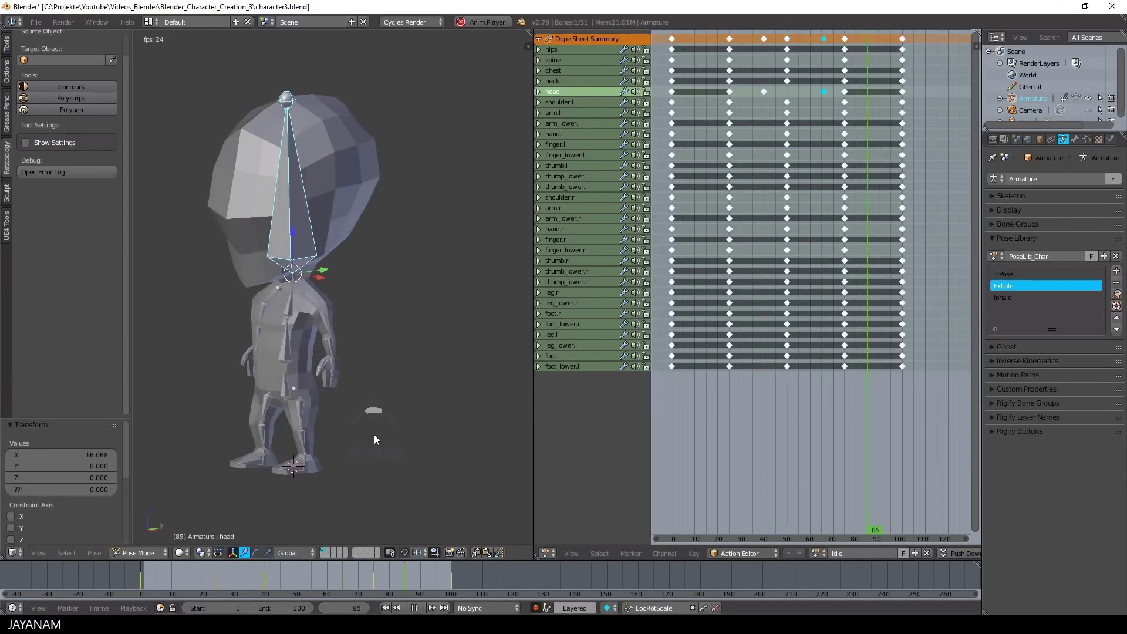
left_click(414, 608)
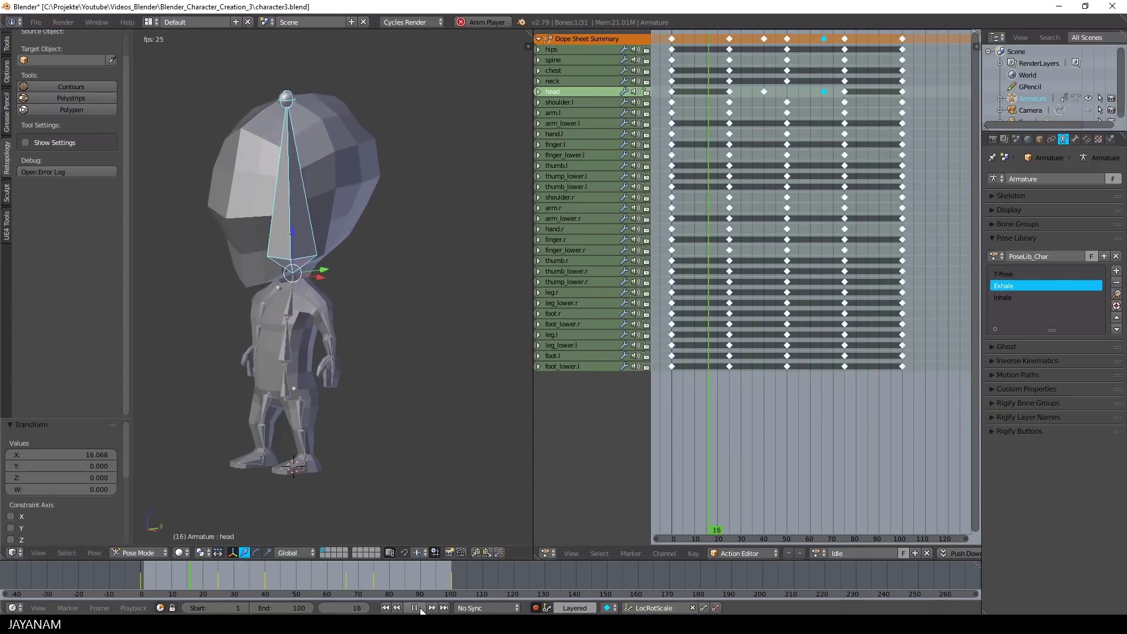
left_click(845, 91)
key("g")
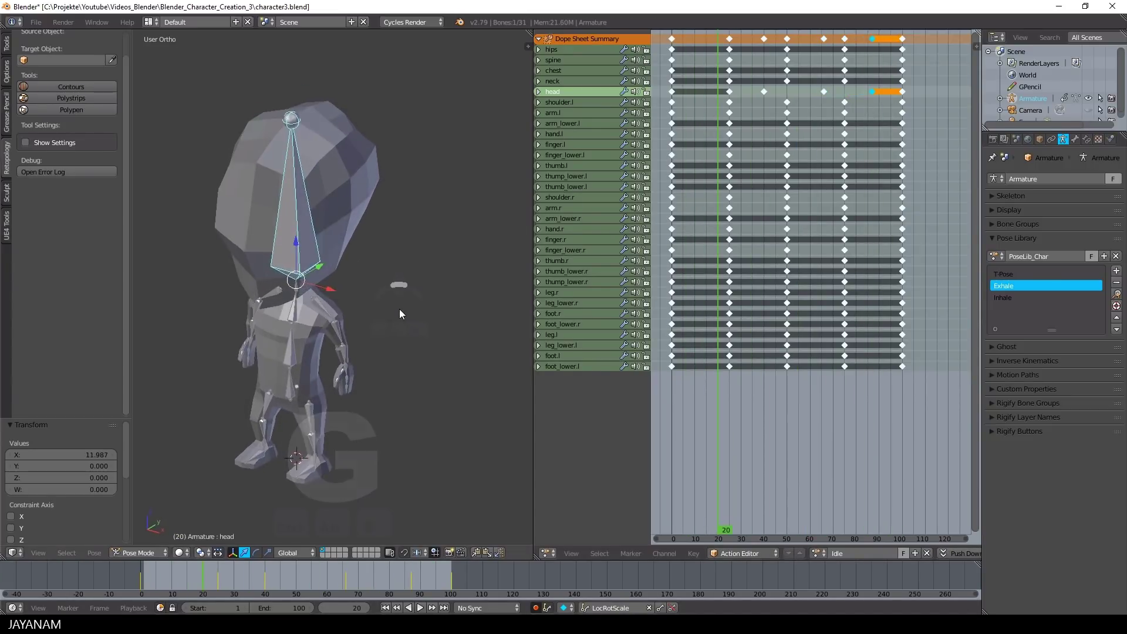
key("r")
middle_click_drag(399, 309, 442, 280)
key("z")
left_click(385, 258)
Step: Delete the unwanted head keyframe at frame 20 and replay the loop
key("alt+a")
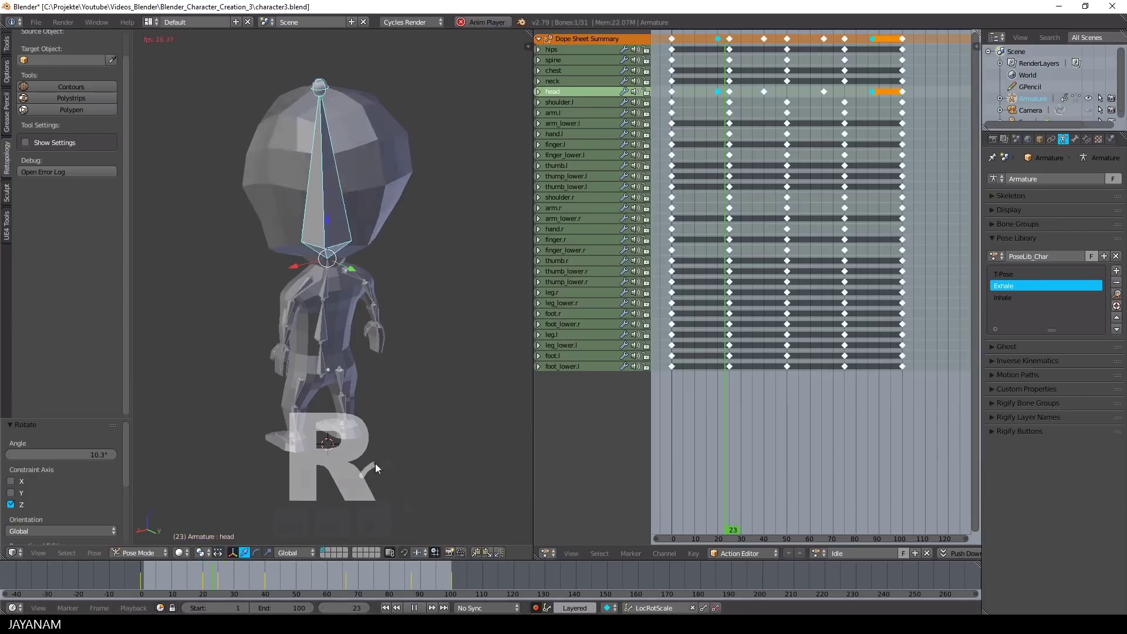
middle_click_drag(375, 463, 399, 332)
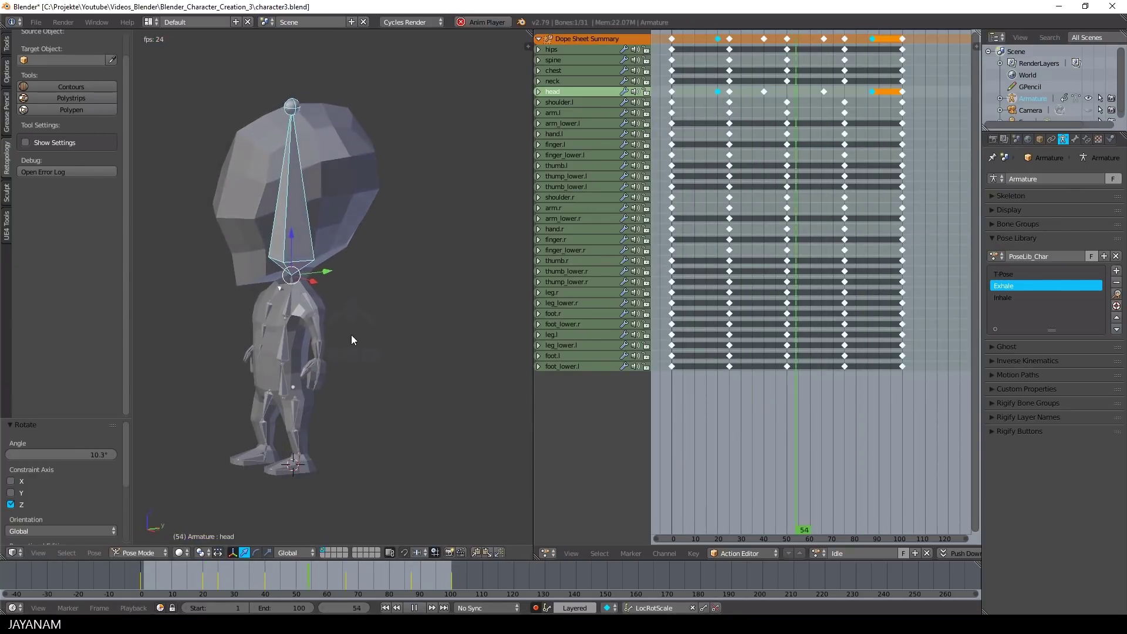
key("alt+a")
key("x")
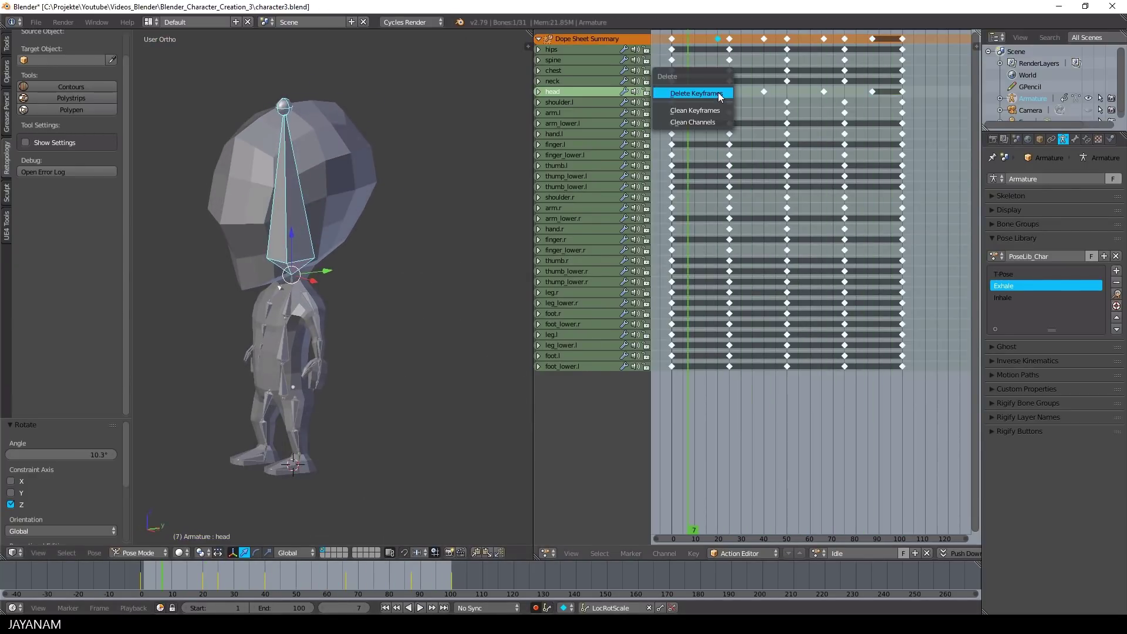
left_click(721, 99)
key("alt+a")
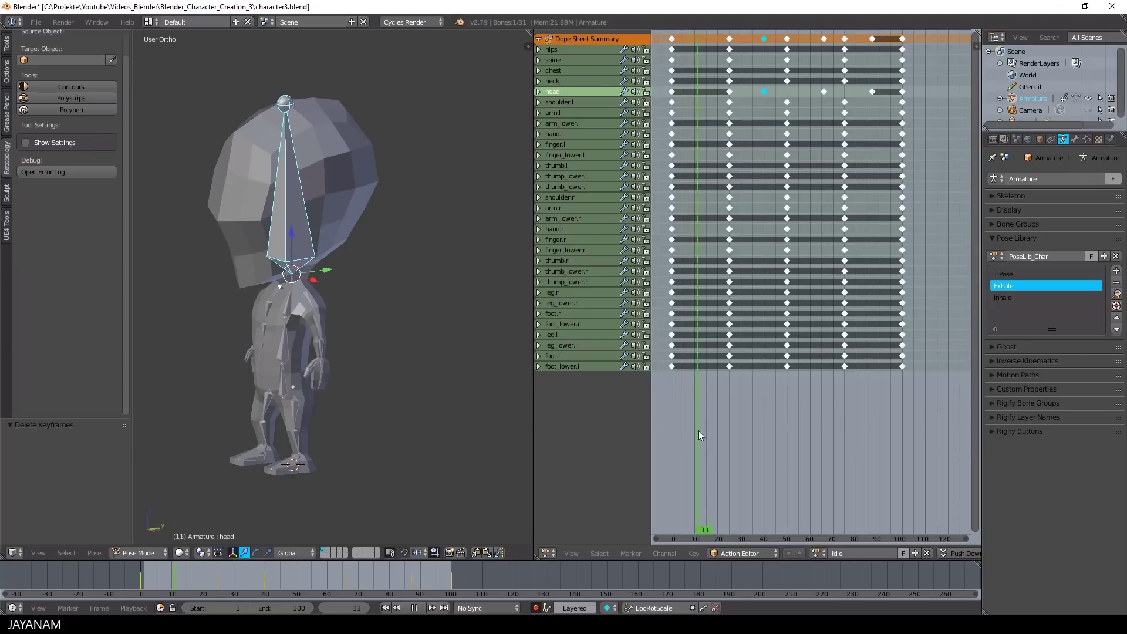
Step: At frame 55, select thumb_lower.l and key a slight rotation on it
middle_click_drag(329, 348, 393, 346)
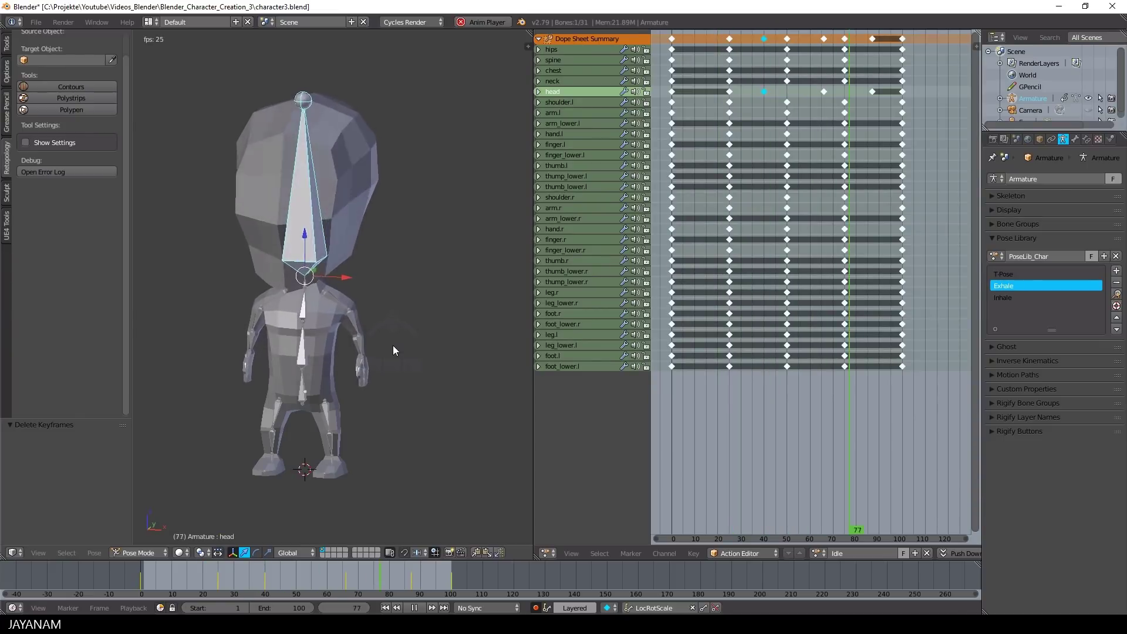
key("alt+a")
left_click(797, 381)
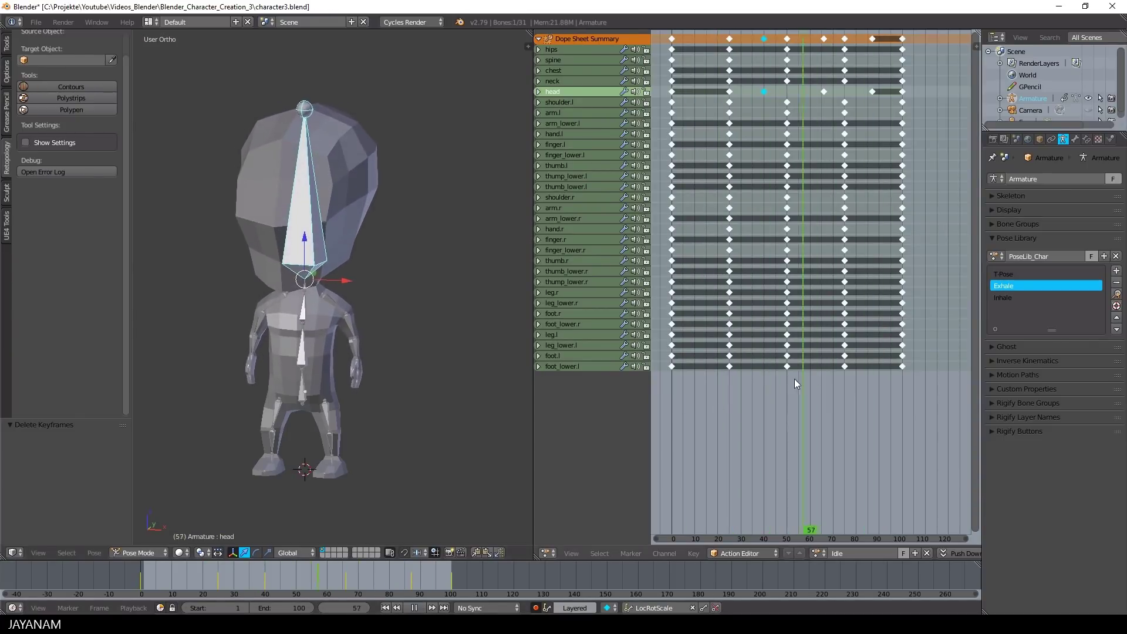
scroll(406, 410, "up", 2)
right_click(366, 402)
scroll(376, 397, "up", 4)
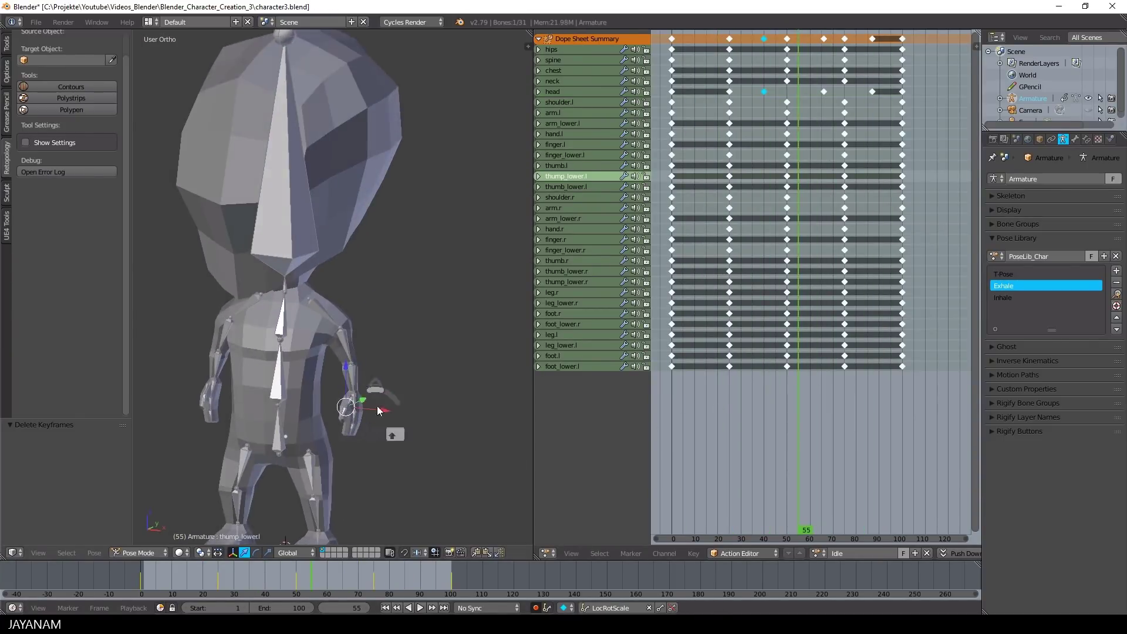
right_click(389, 405)
key("r")
left_click(394, 413)
Step: At frame 14, rotate finger_lower.r by -9.67° and play the animation
scroll(299, 404, "down", 4)
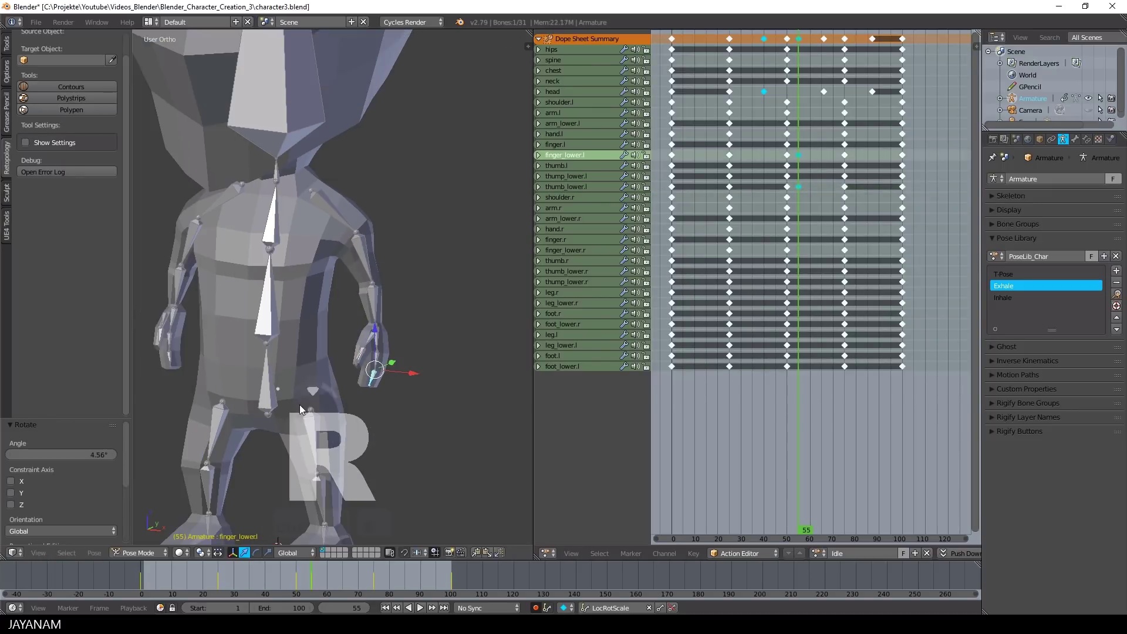
left_click_drag(724, 414, 705, 414)
right_click(190, 371)
key("r")
left_click(186, 368)
key("alt+a")
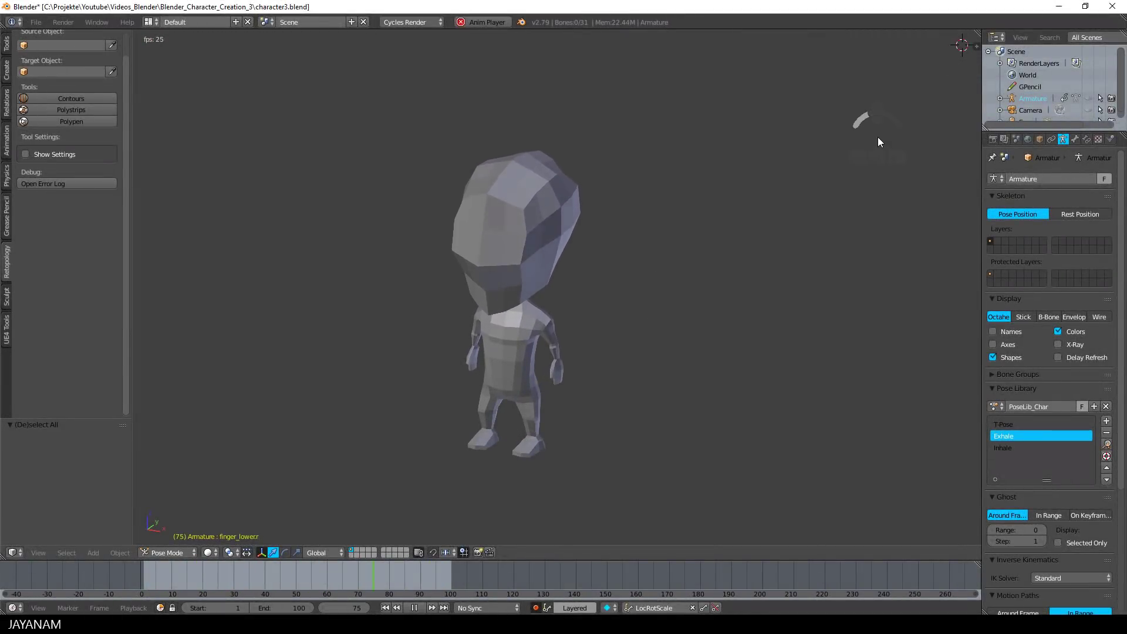
middle_click_drag(878, 136, 868, 111, "shift")
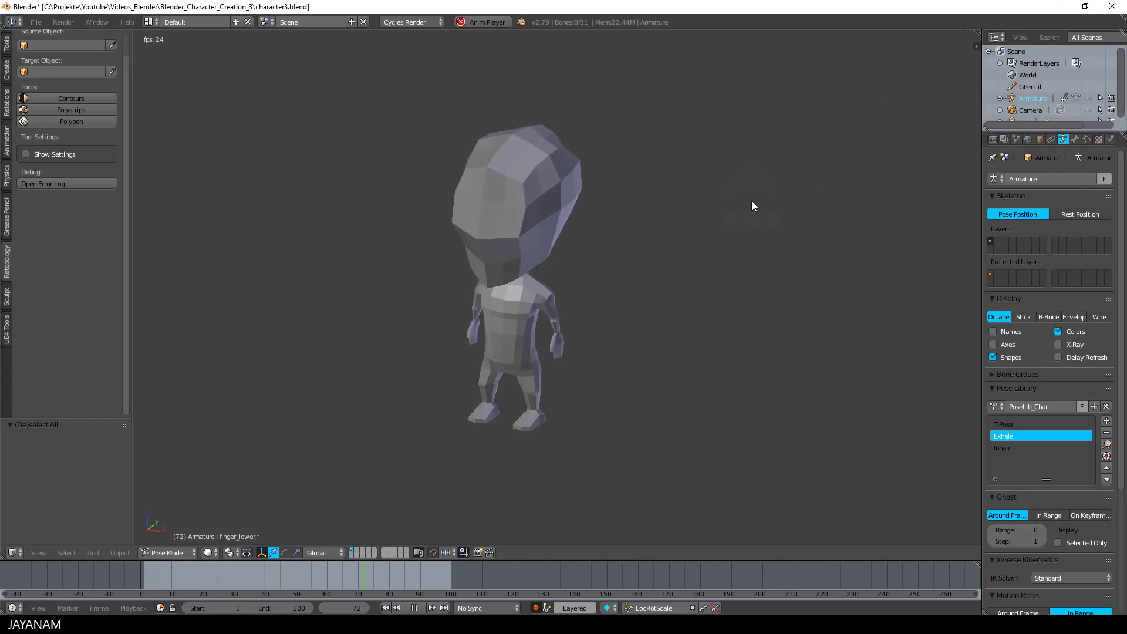
middle_click_drag(751, 201, 842, 192)
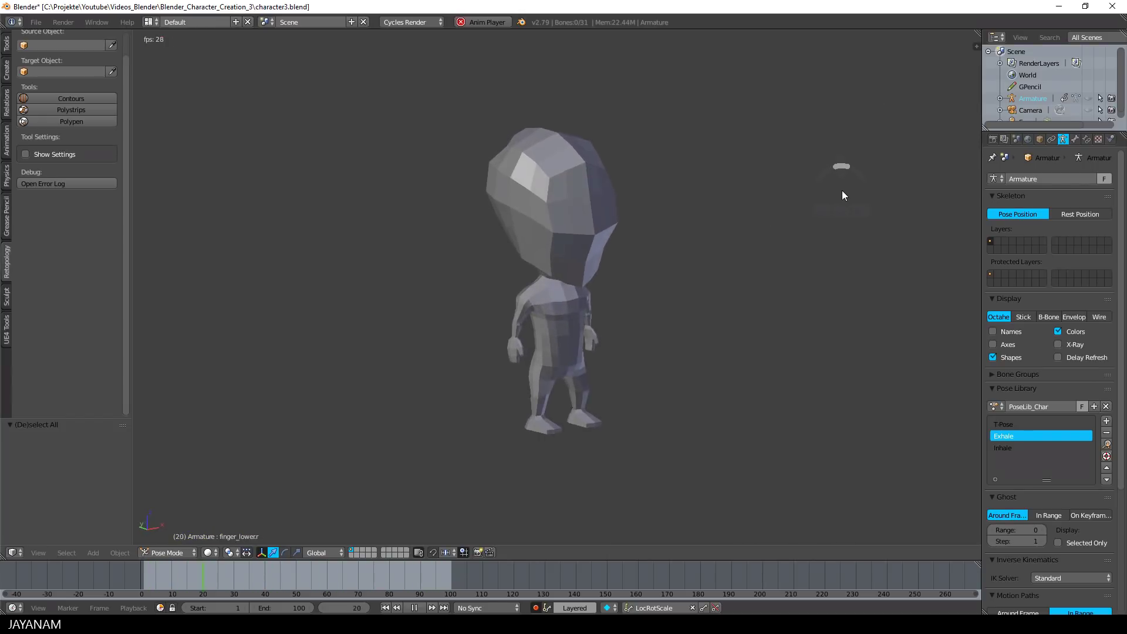